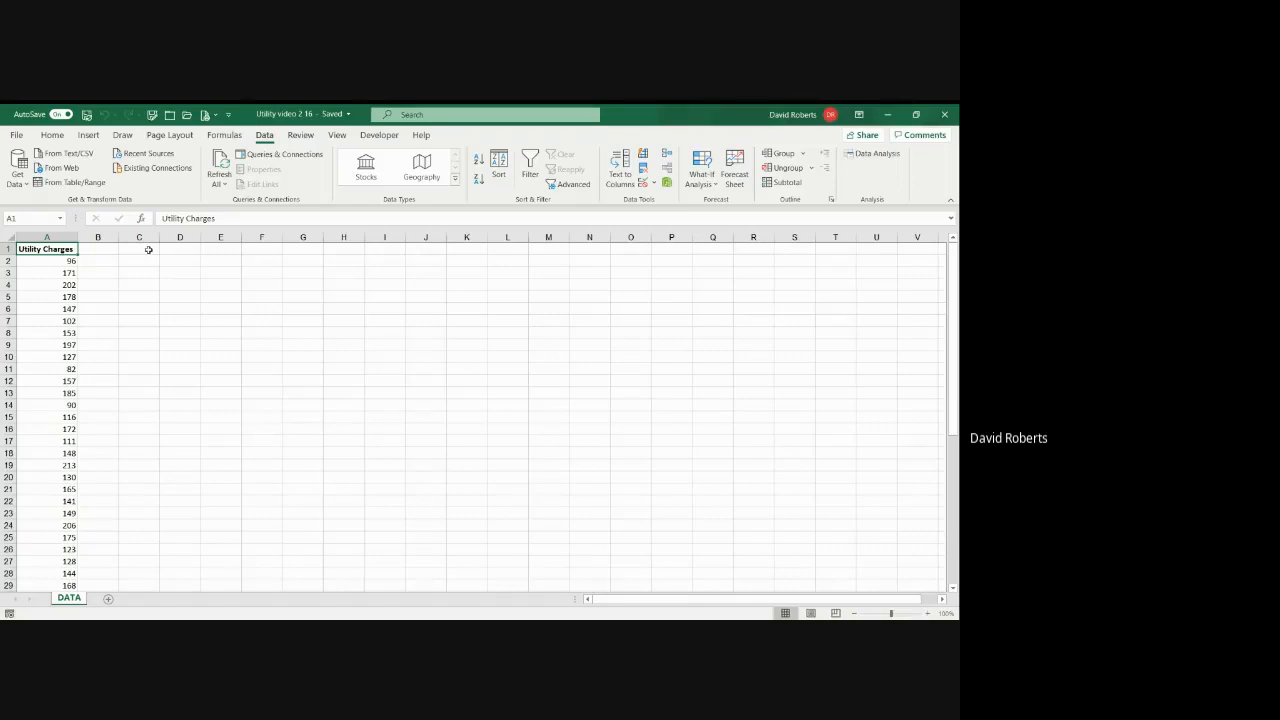
Step: Enter the heading Bins in C1 with the bin limits 99 in C2 and 119 in C3
click(148, 249)
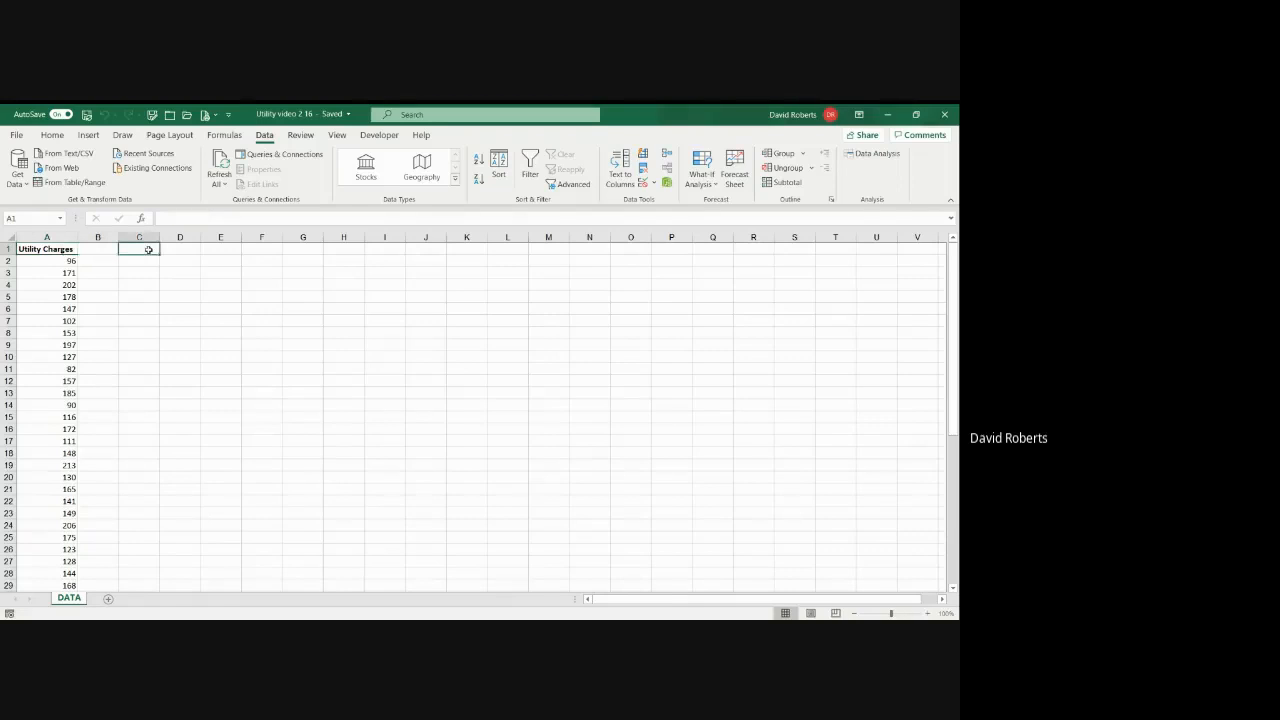
text(Bins)
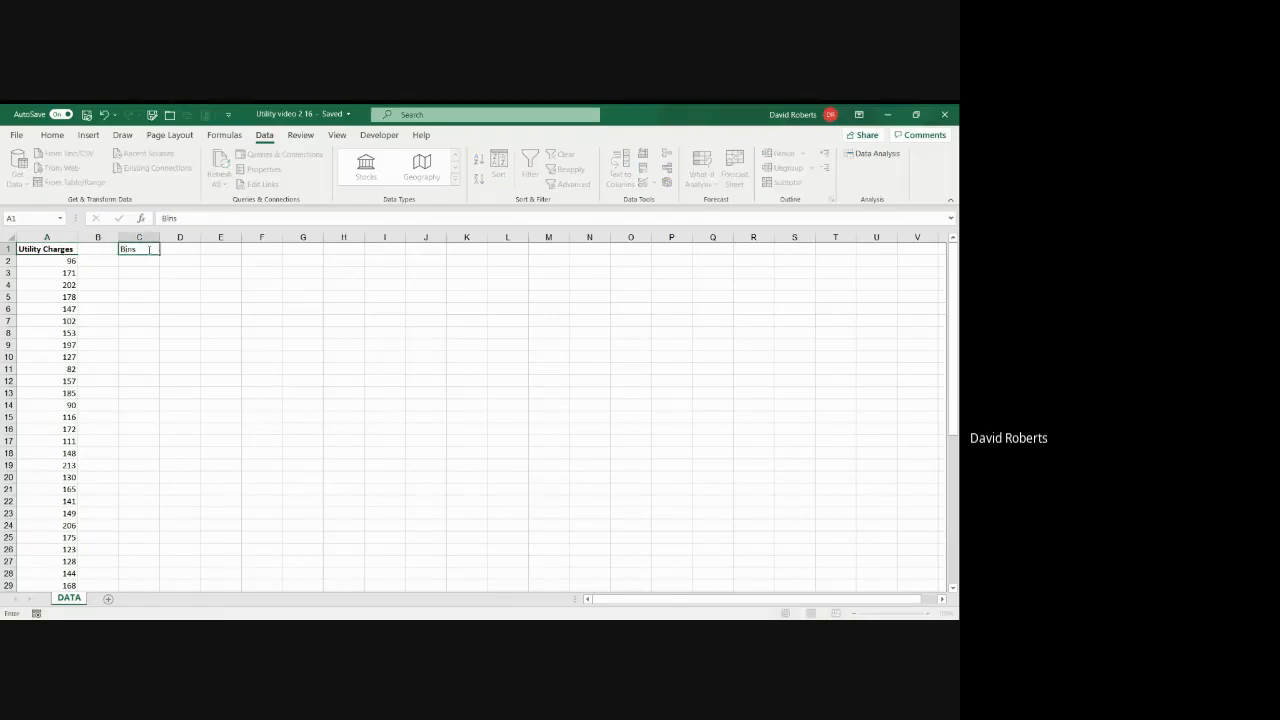
key(Return)
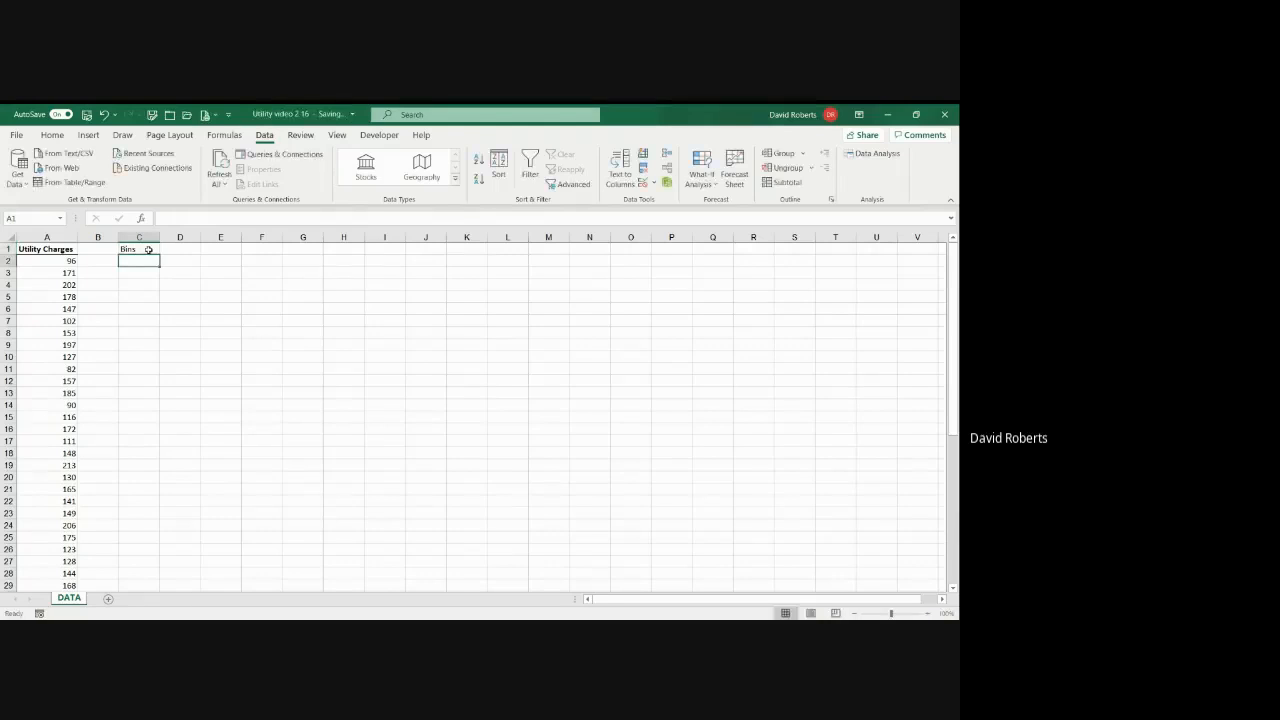
text(99)
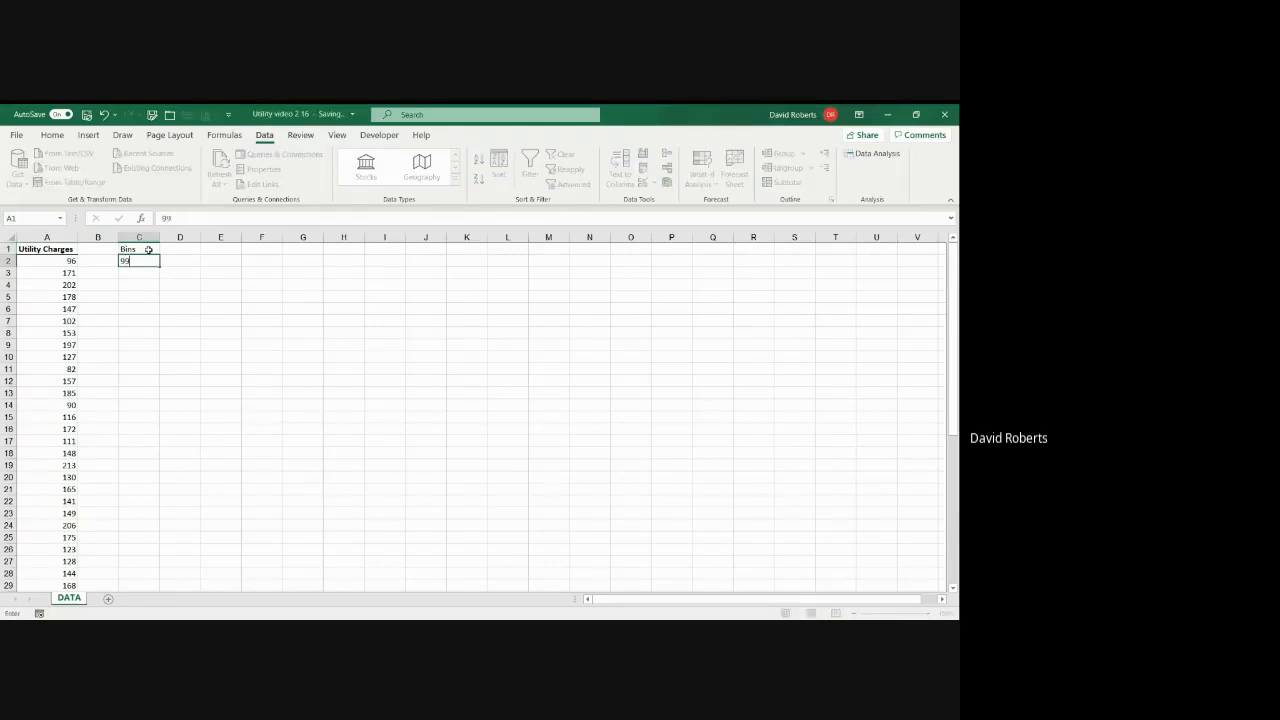
key(Return)
text(119)
key(Return)
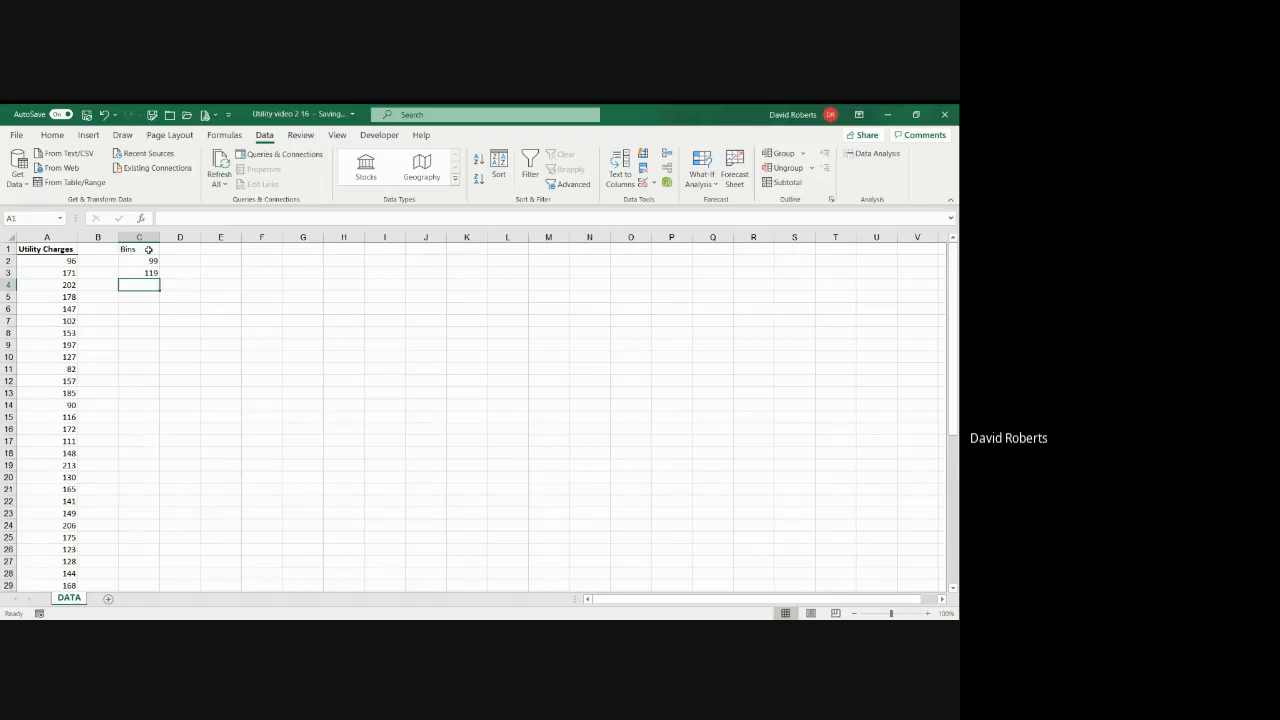
Step: Enter the formula =C3+20 in C4 to calculate the next bin limit
text(=)
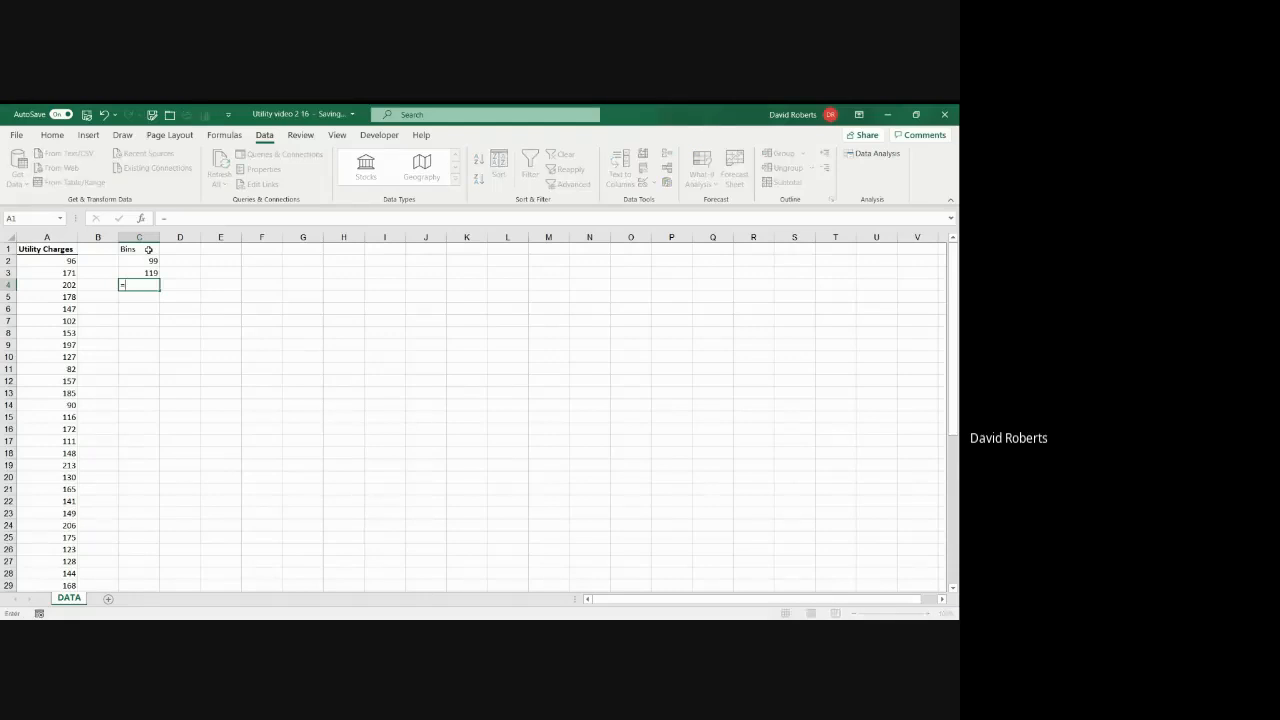
key(Up)
text(+20)
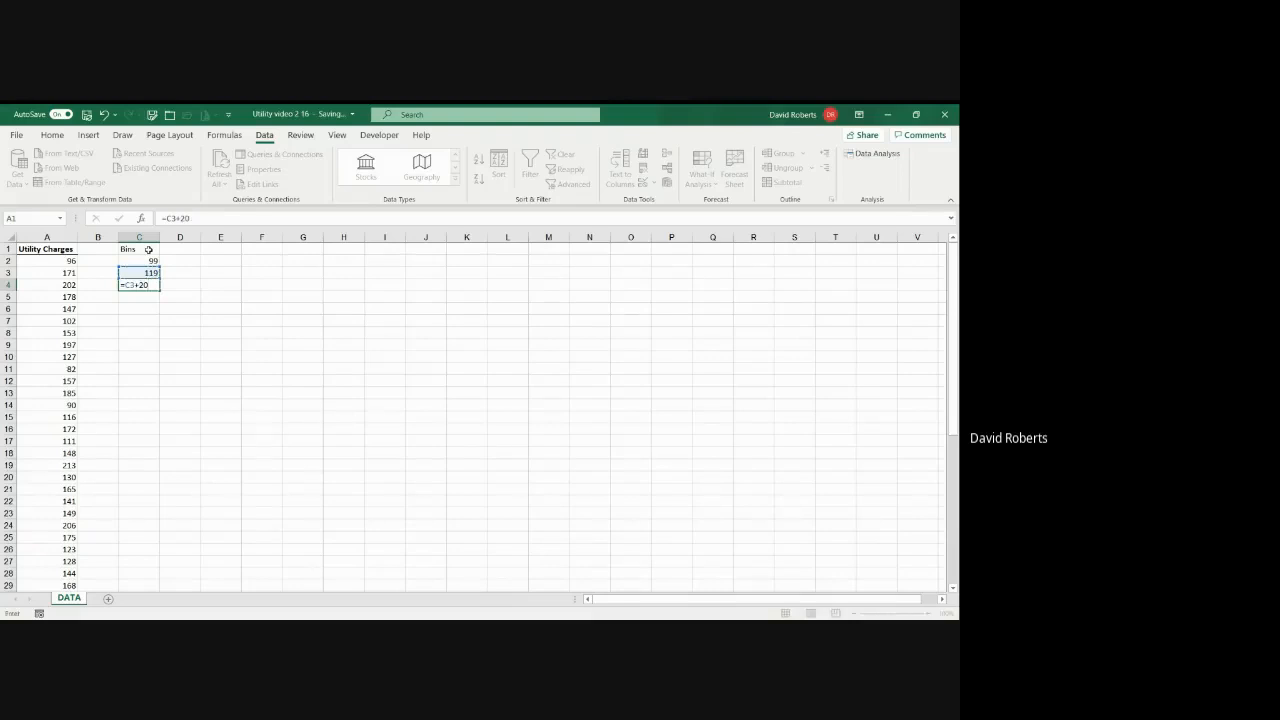
key(Return)
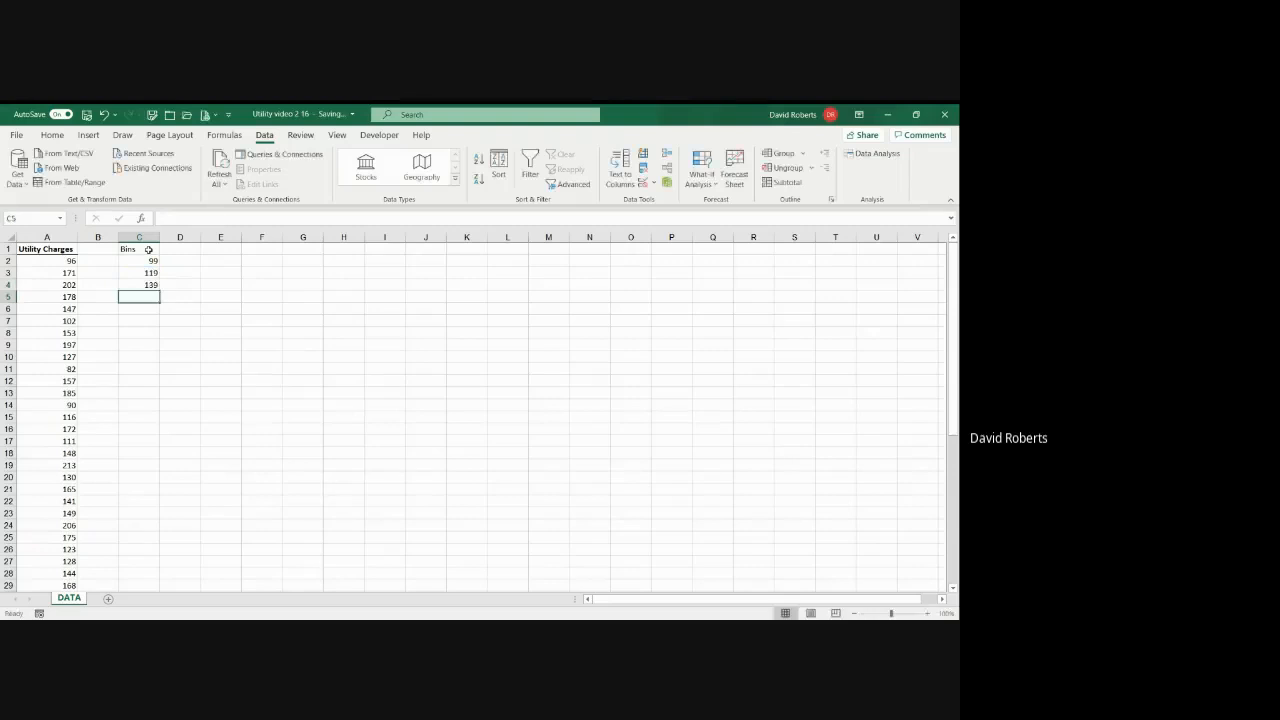
Step: Fill the bin formula from C4 down through C8
key(Up)
drag(158, 290, 160, 323)
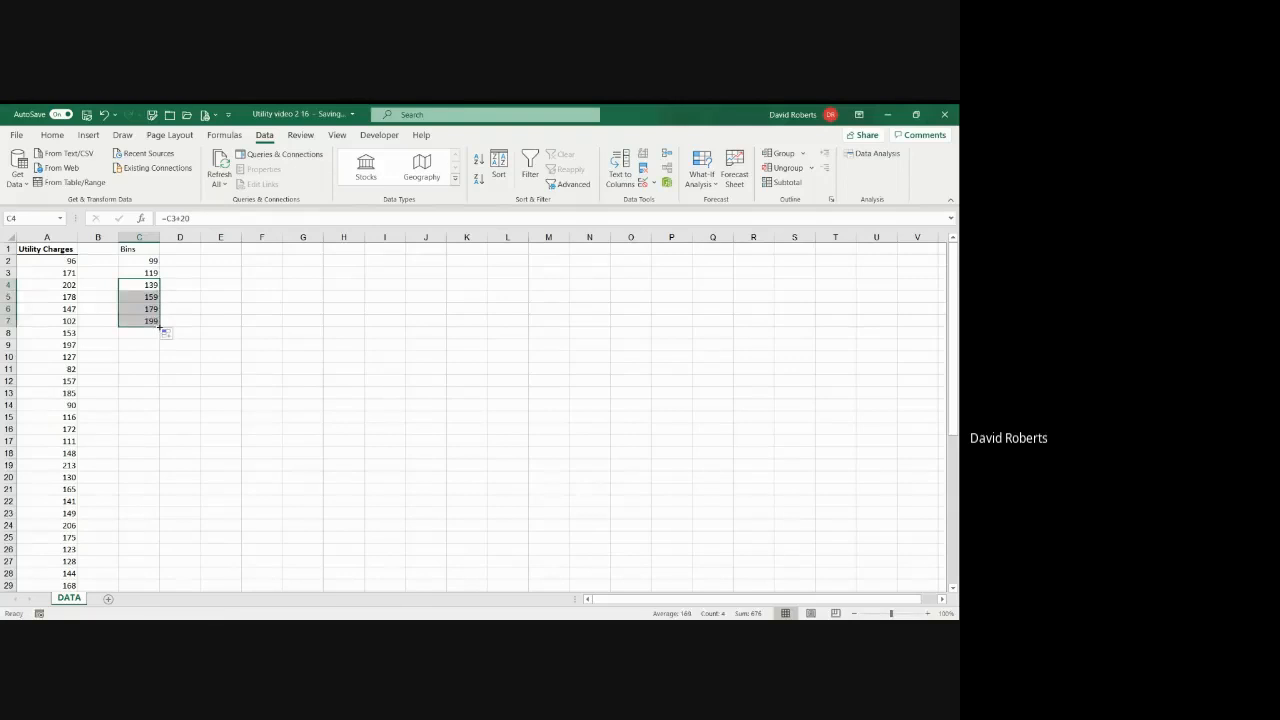
click(156, 321)
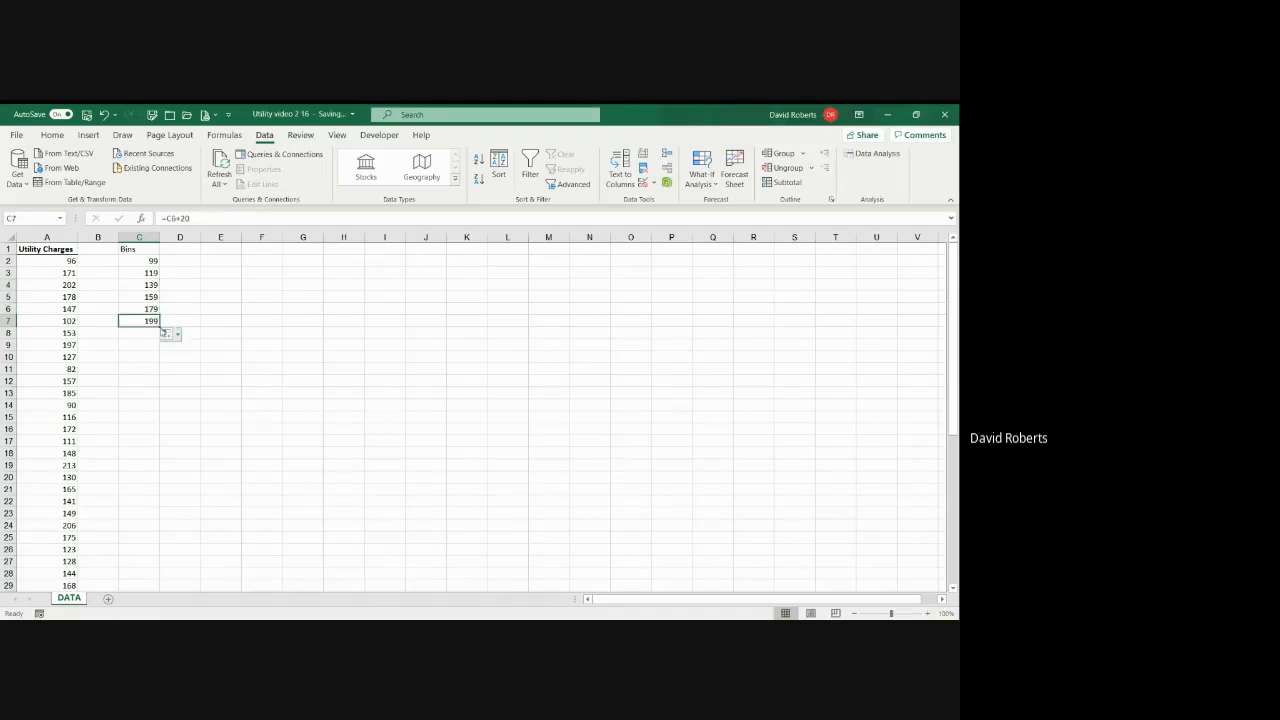
drag(160, 326, 163, 338)
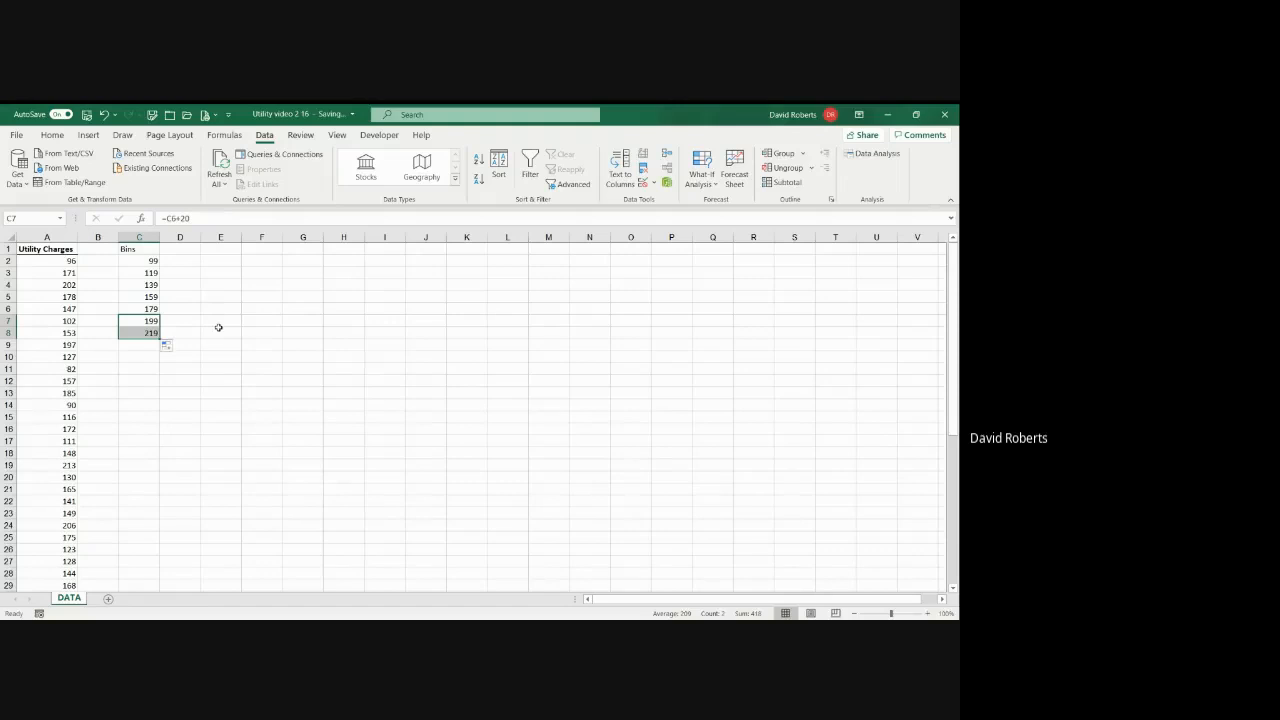
click(150, 336)
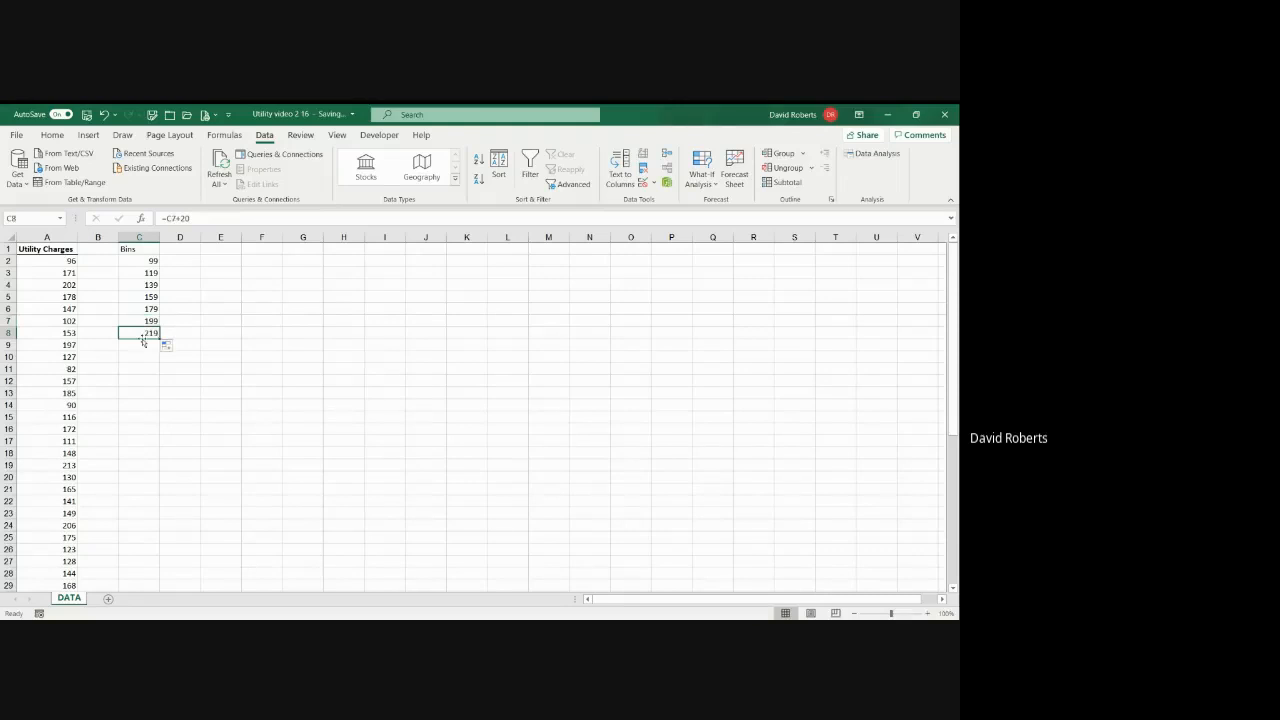
Step: Enter the heading Frequency in D1, beside the Bins heading
click(187, 252)
text(Frequenc)
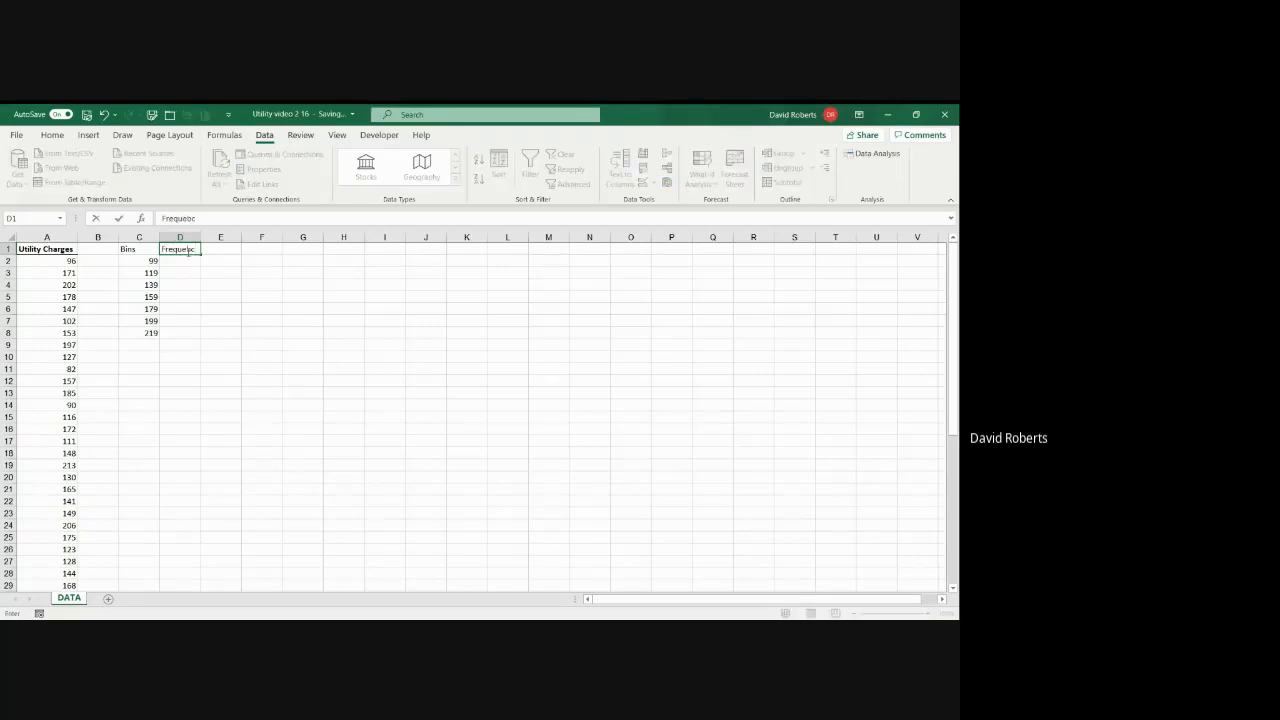
key(BackSpace)
key(BackSpace)
text(ncy)
key(Return)
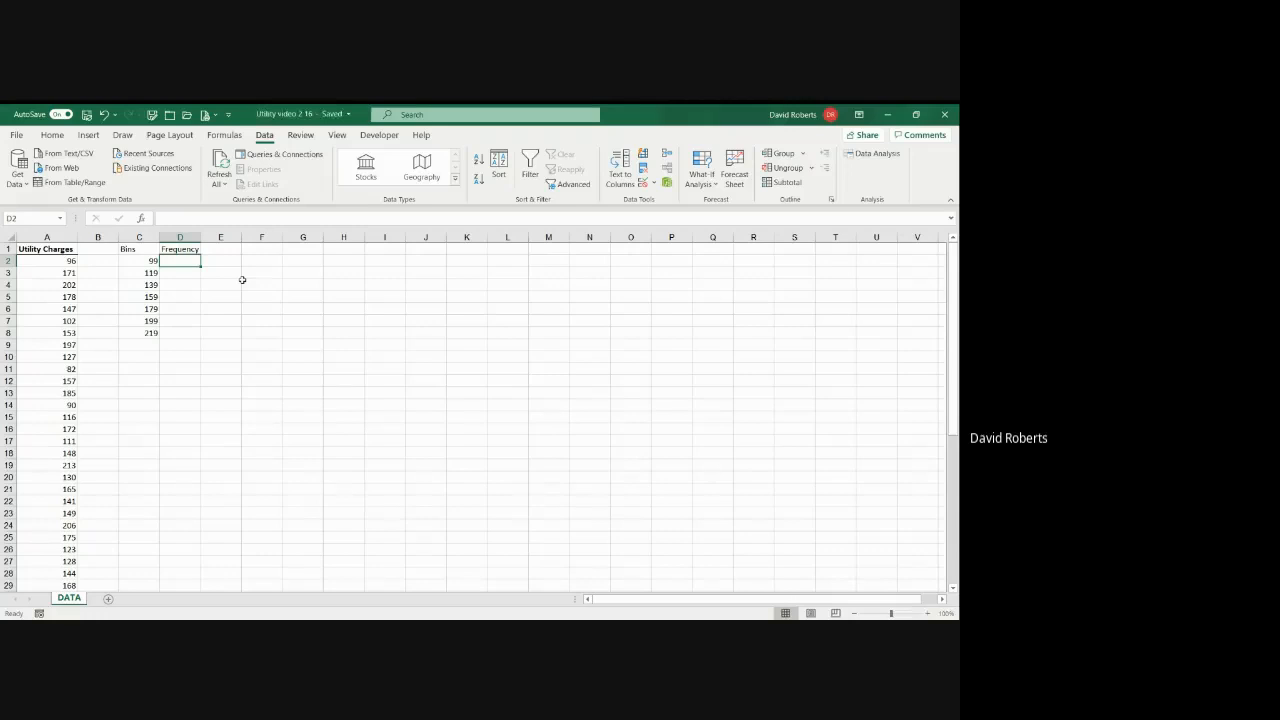
click(142, 220)
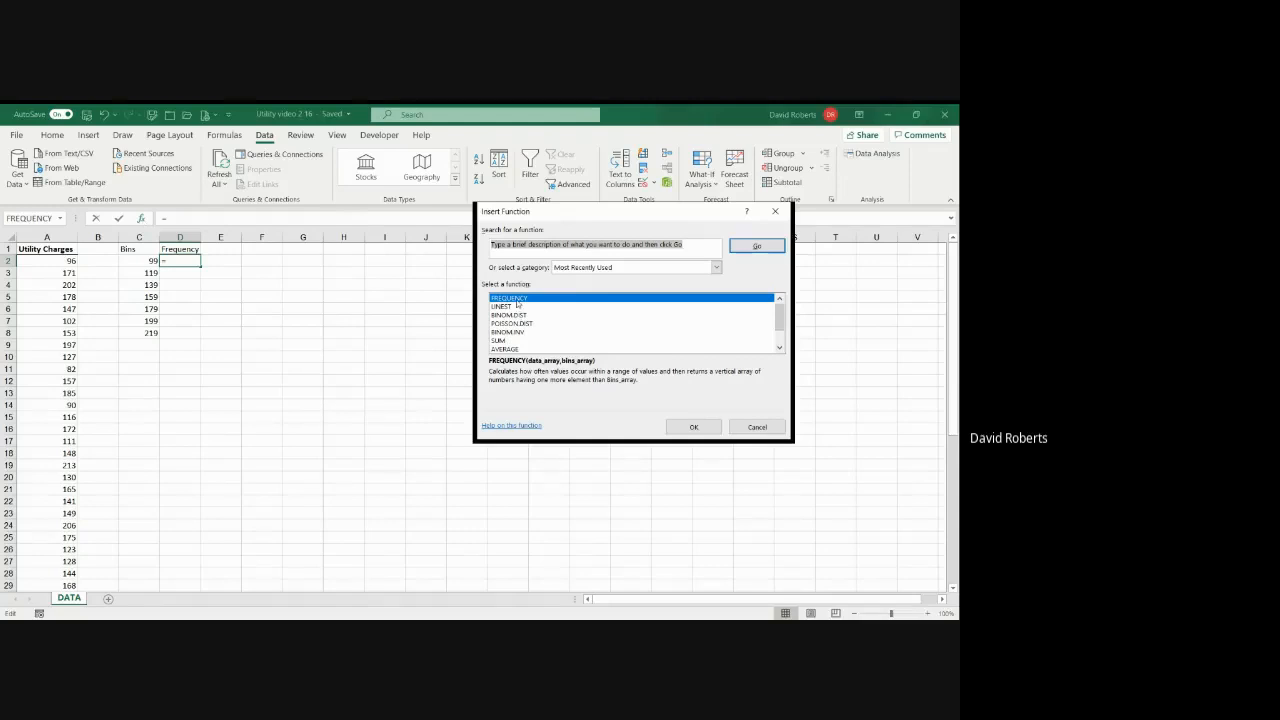
click(509, 245)
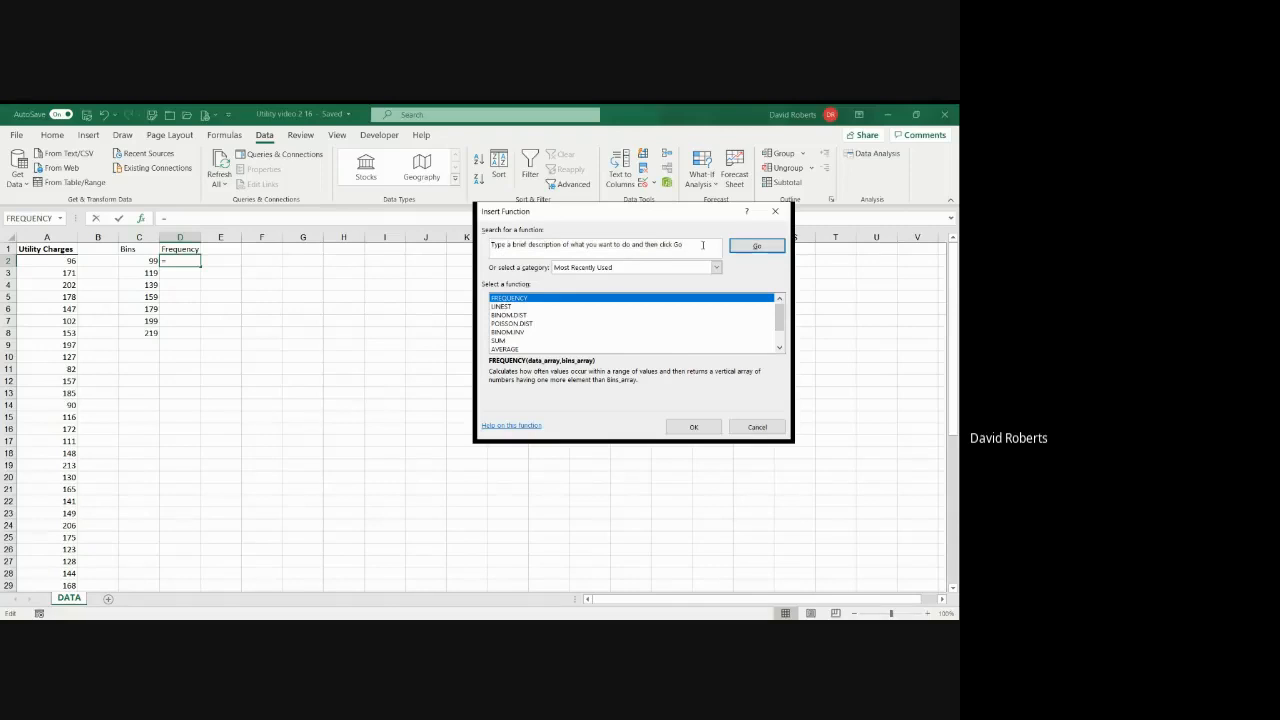
drag(703, 245, 486, 245)
text(fre)
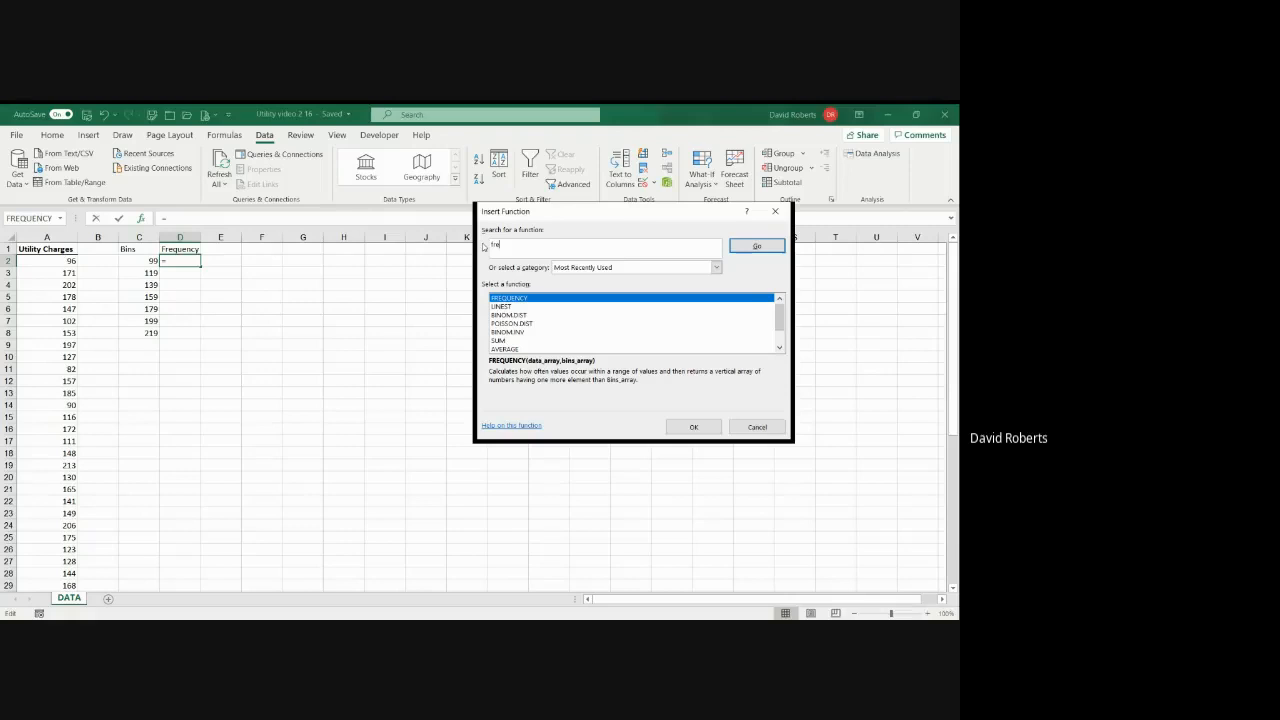
text(quency)
key(Return)
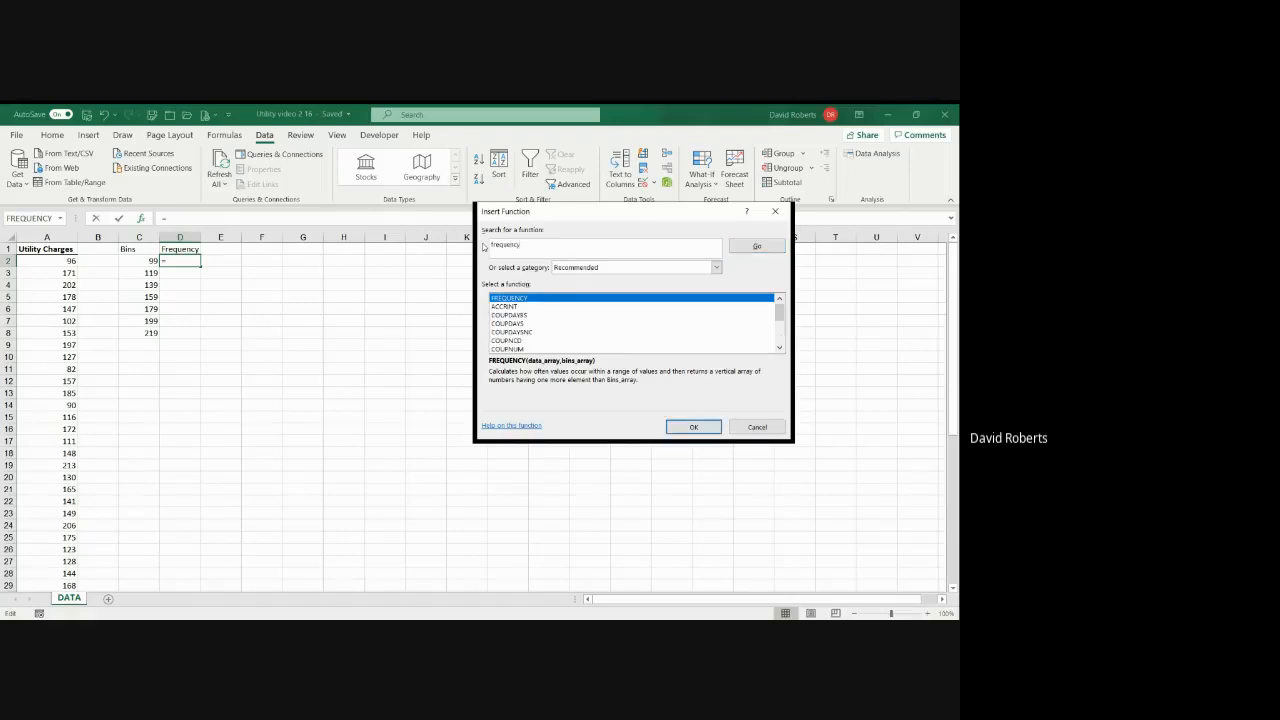
click(691, 428)
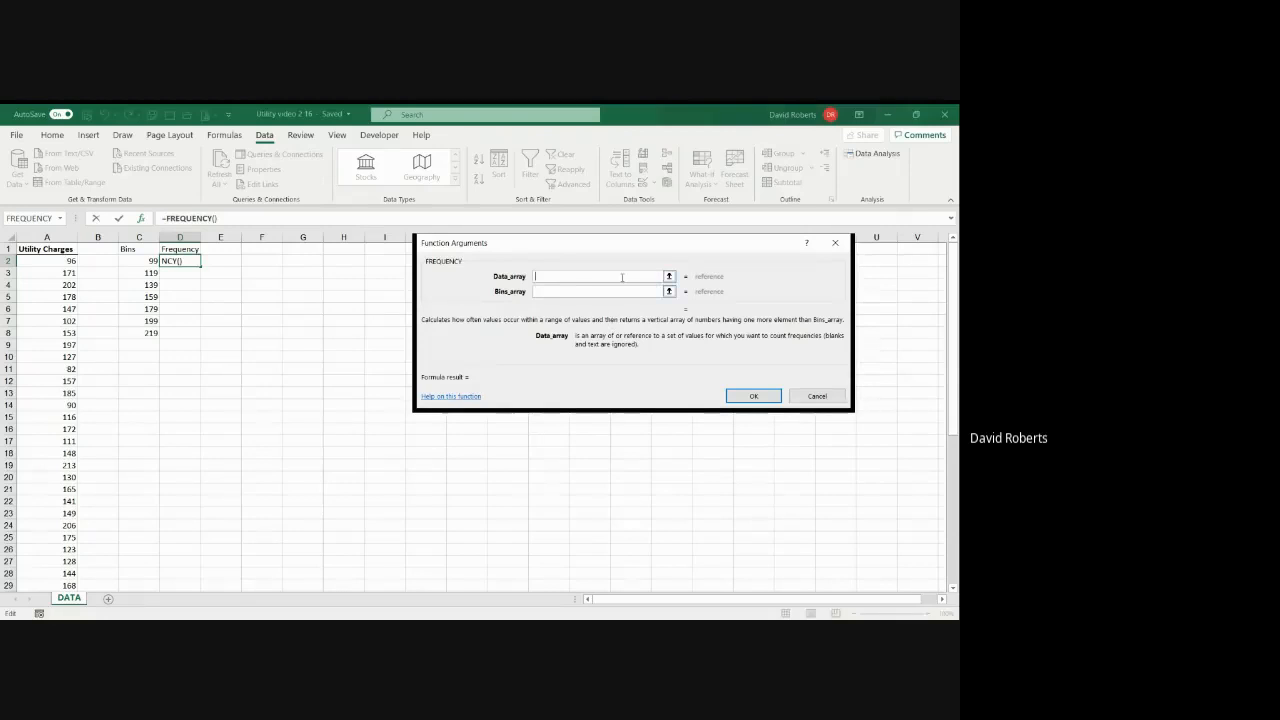
click(815, 396)
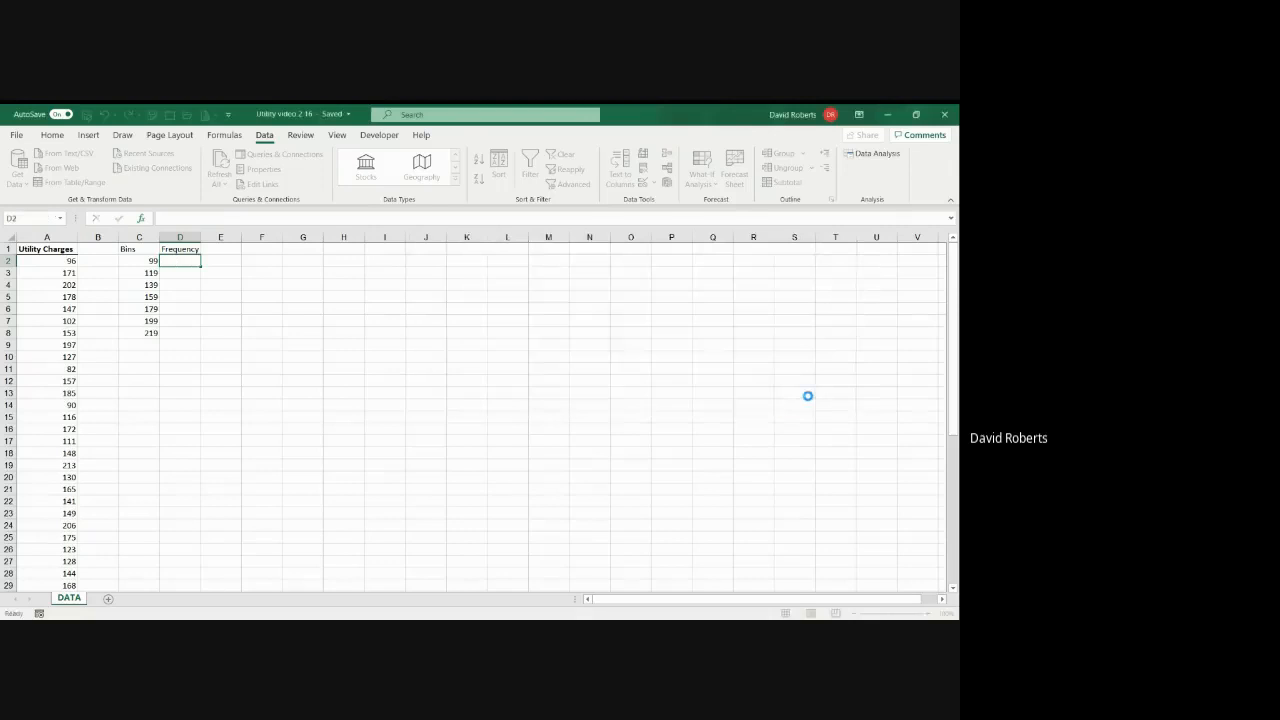
Step: Sort the Utility Charges column from smallest to largest
click(60, 236)
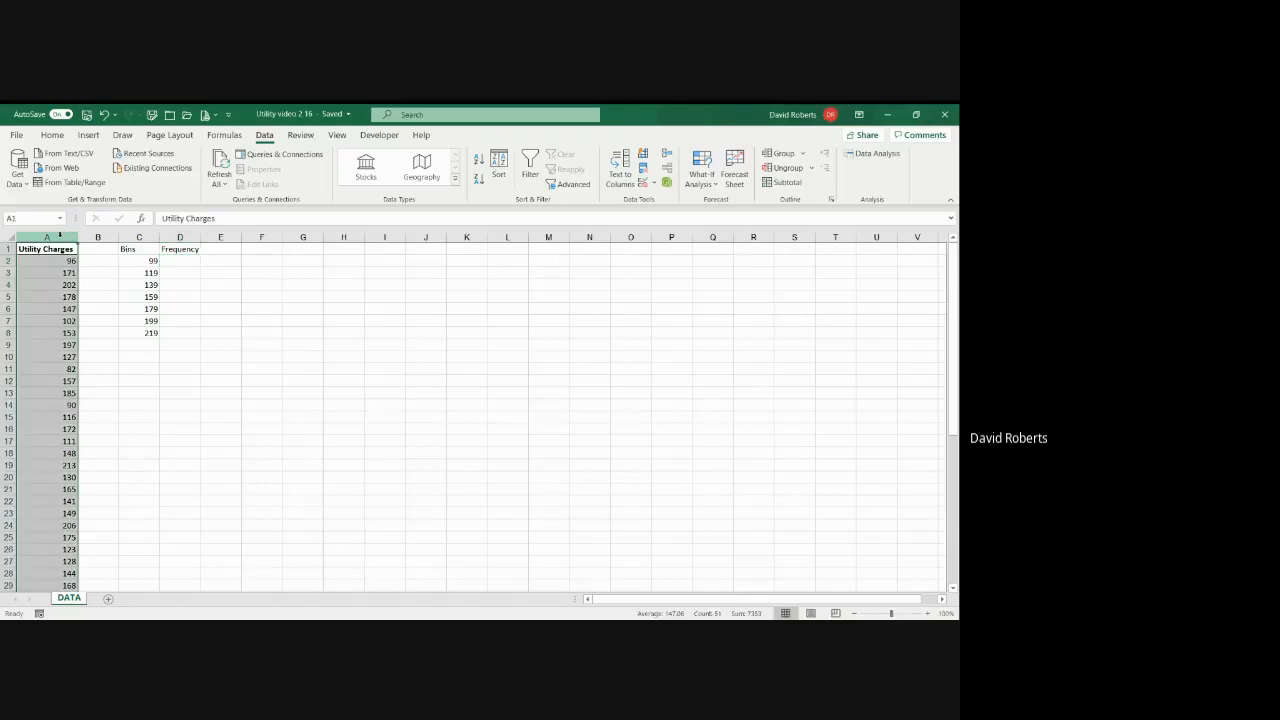
click(53, 136)
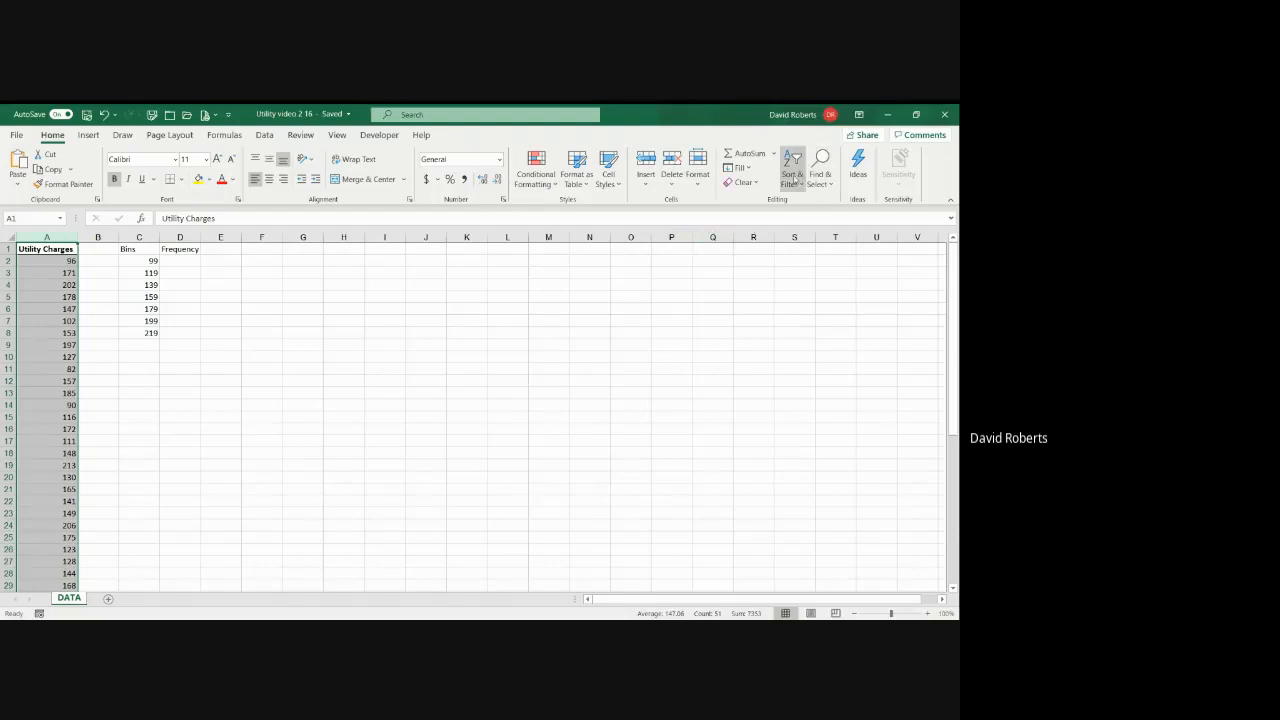
click(795, 180)
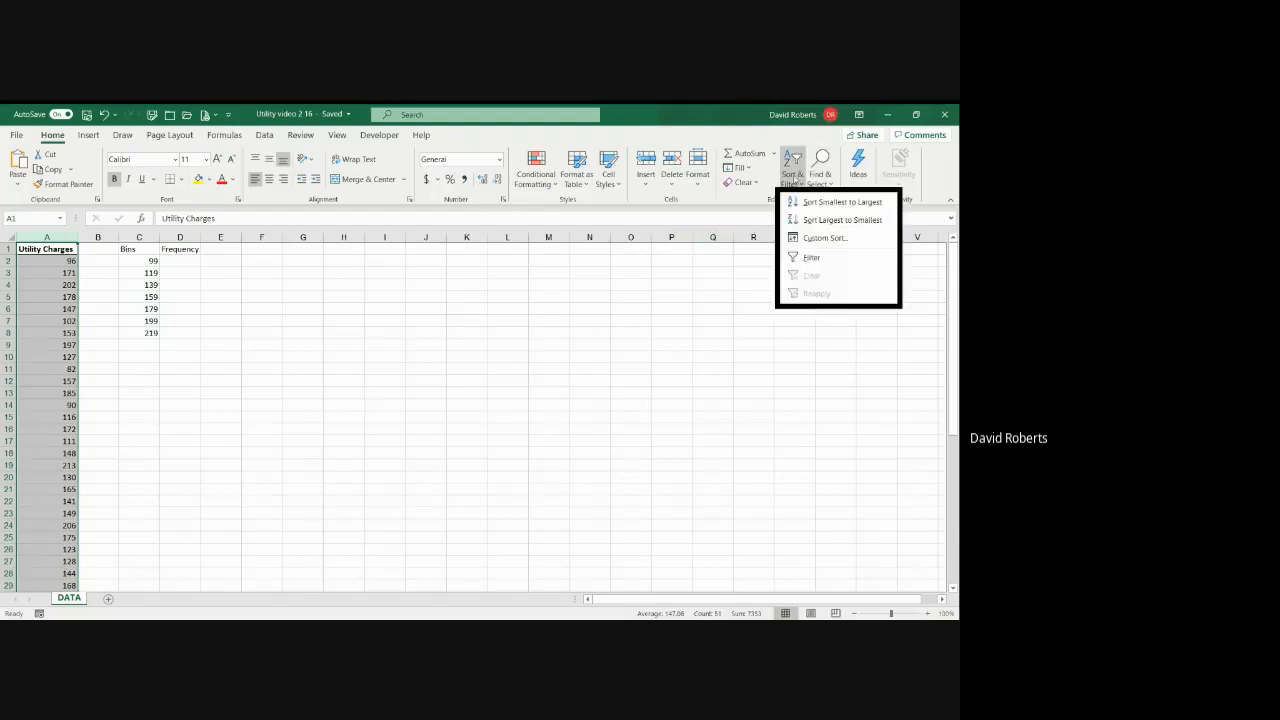
click(817, 203)
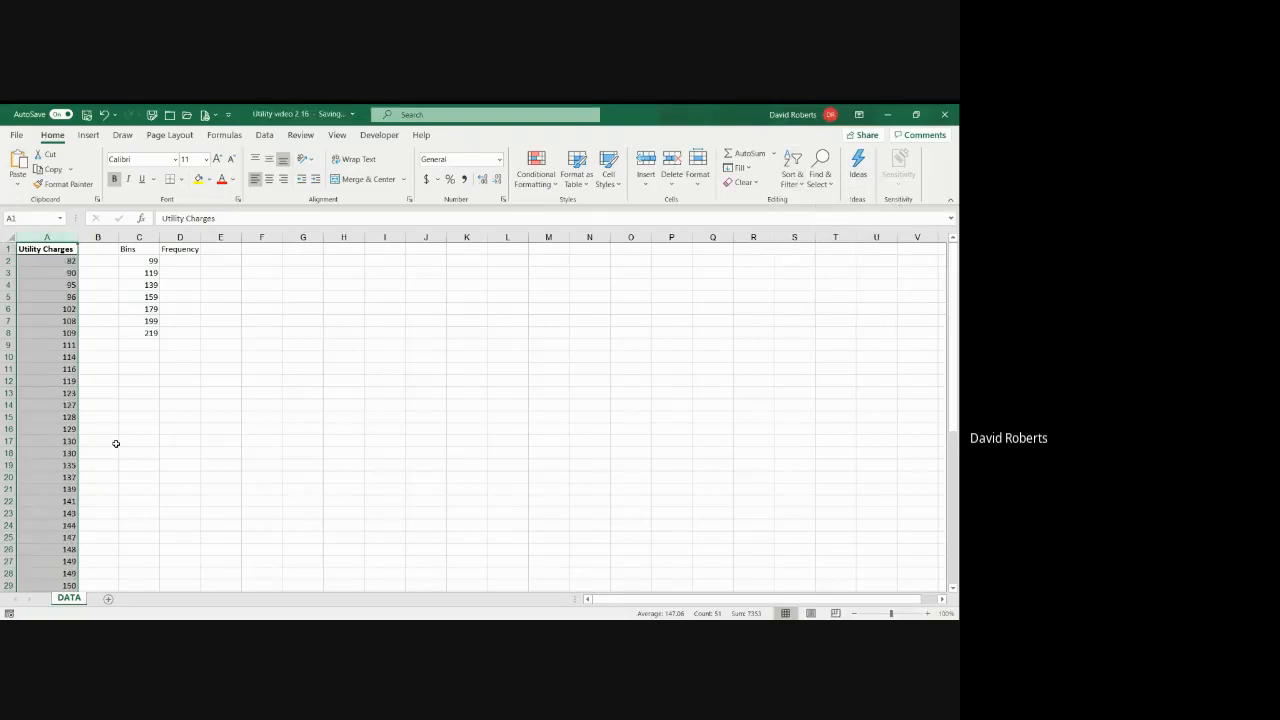
Step: Insert the FREQUENCY function in D2 and set its data array to A2:A51
click(182, 262)
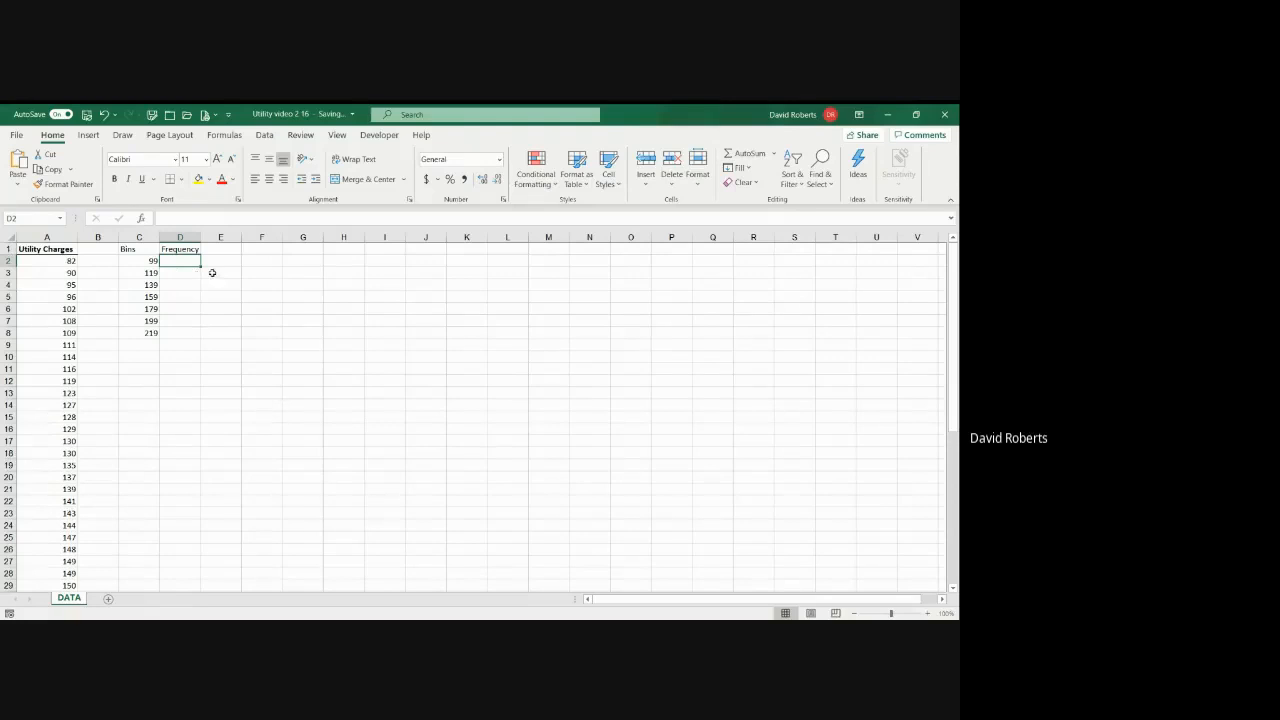
click(141, 218)
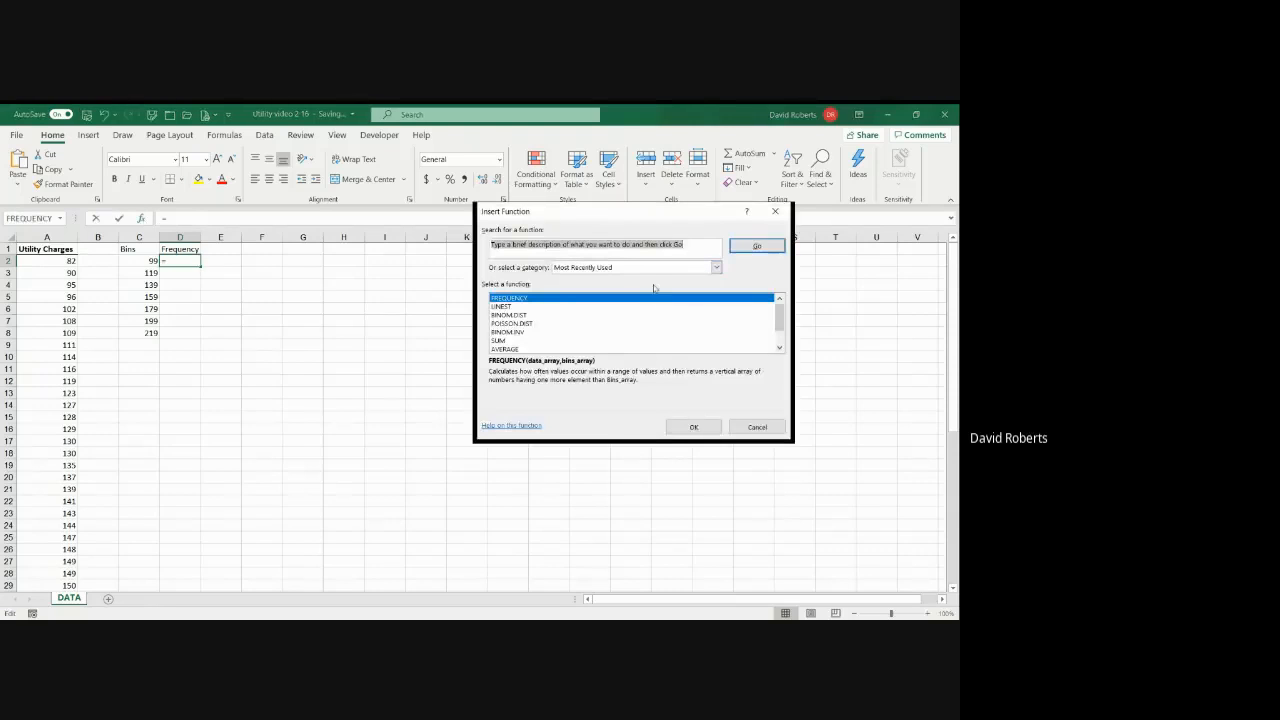
click(696, 428)
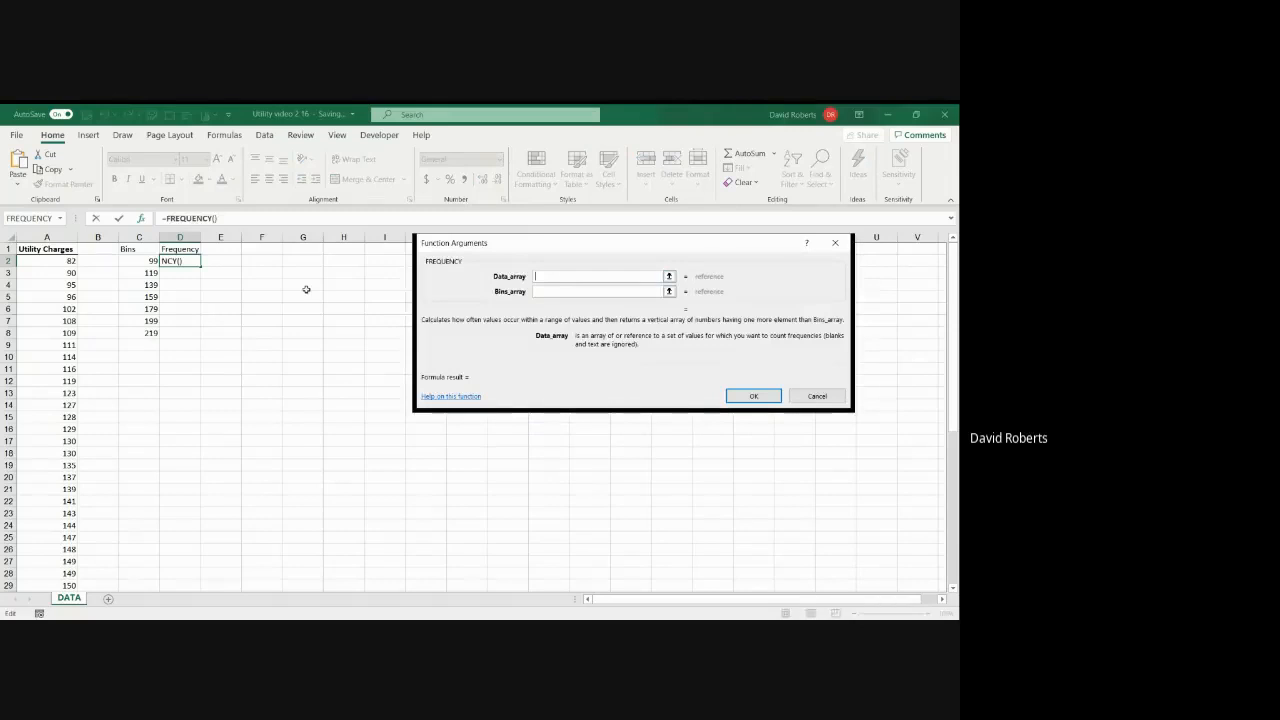
click(66, 260)
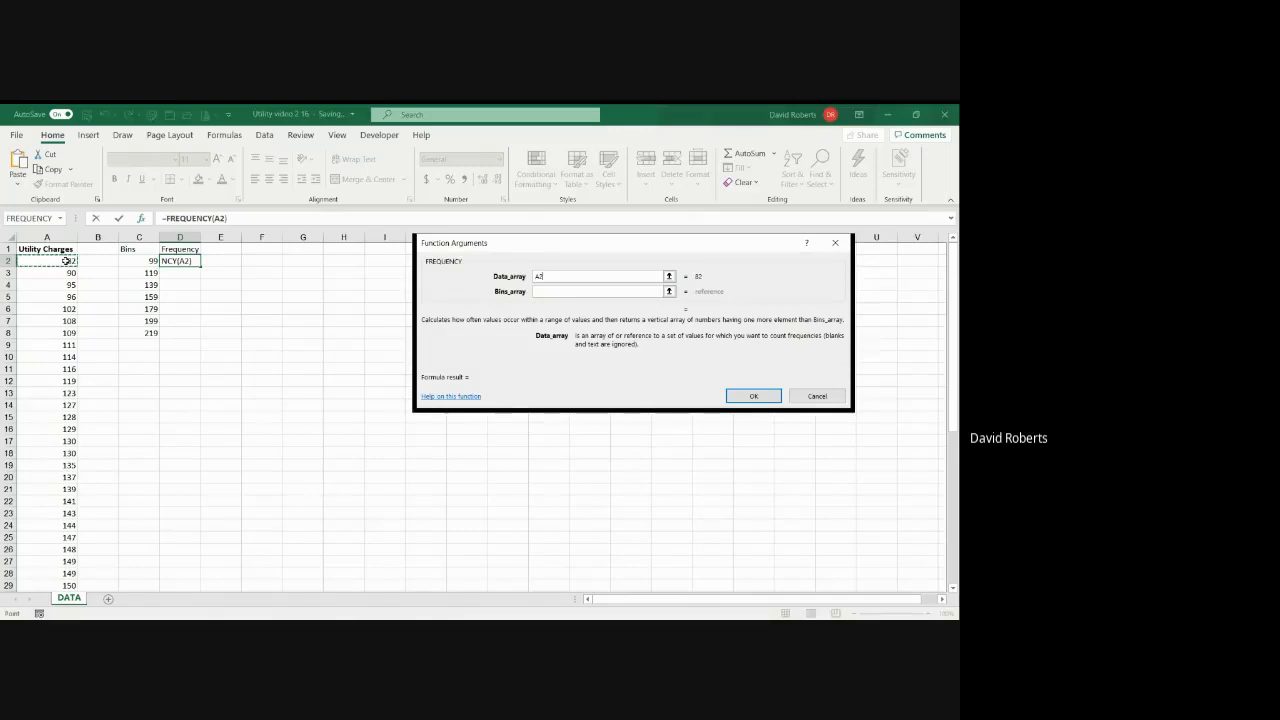
text(:A51)
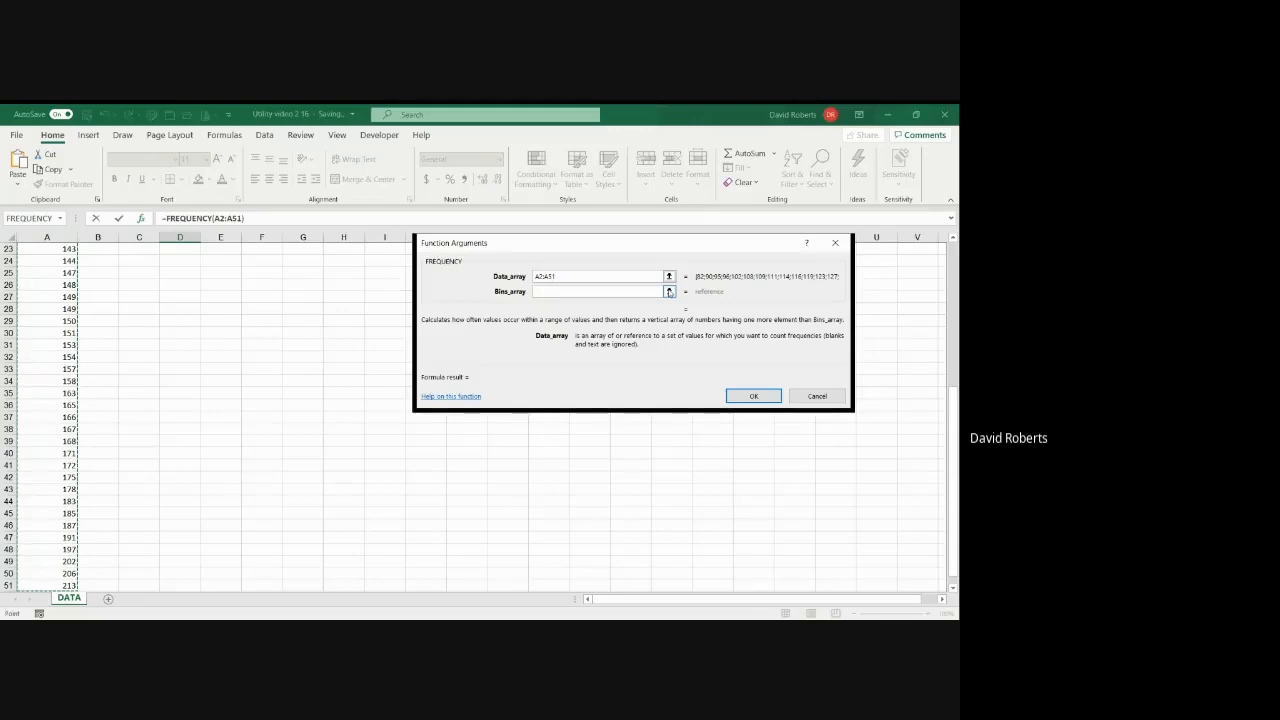
Step: Set the FREQUENCY function's bins array to C2:C8 and complete the formula
click(669, 292)
scroll(225, 376, up, 4)
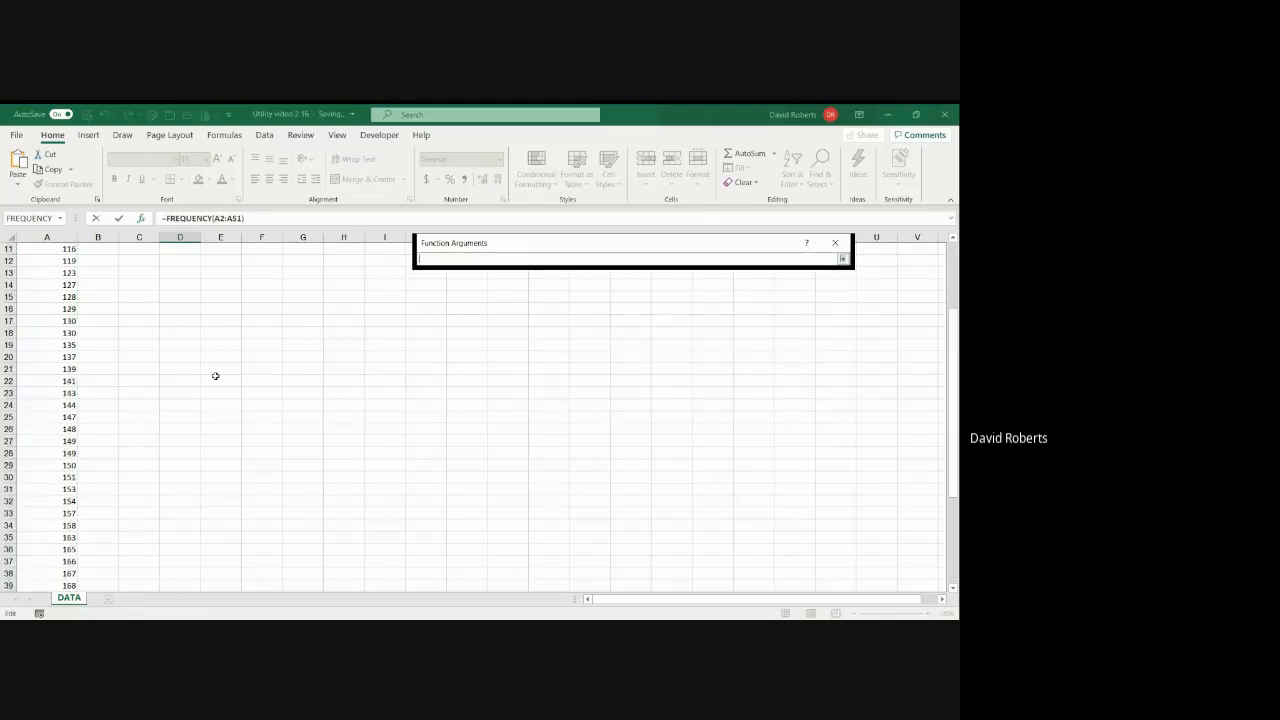
scroll(215, 376, up, 4)
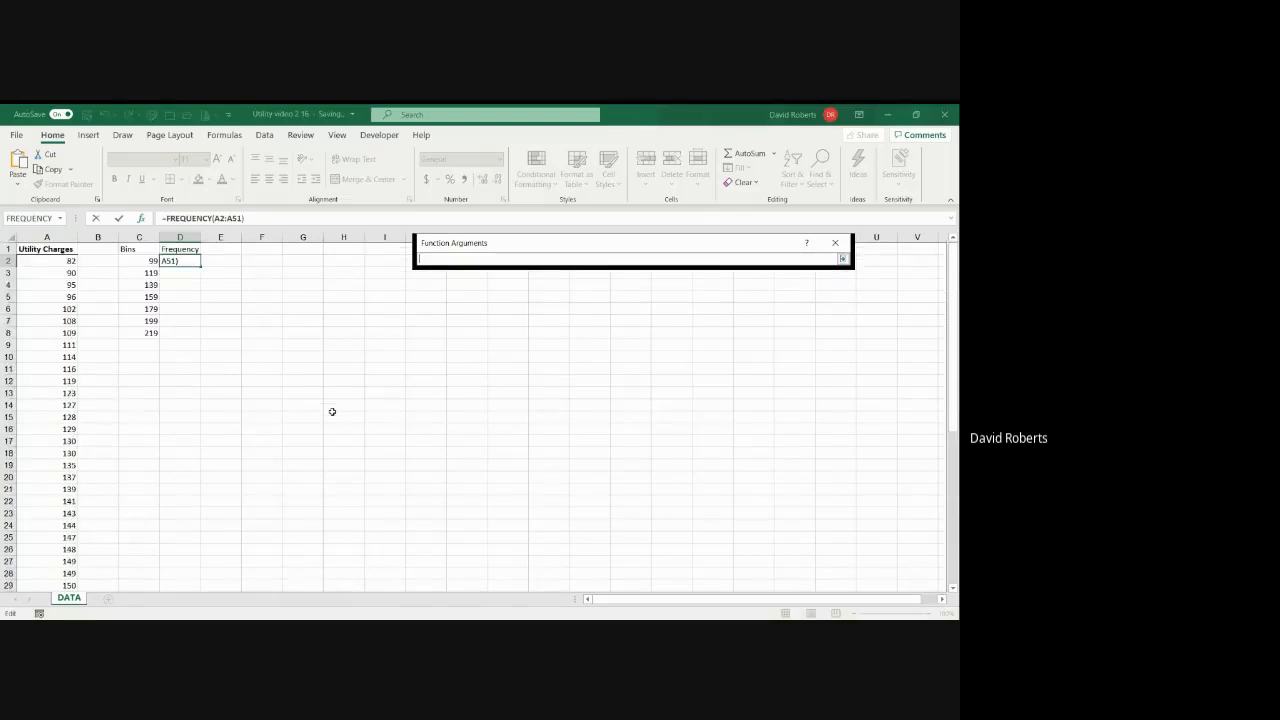
click(148, 261)
drag(148, 262, 155, 331)
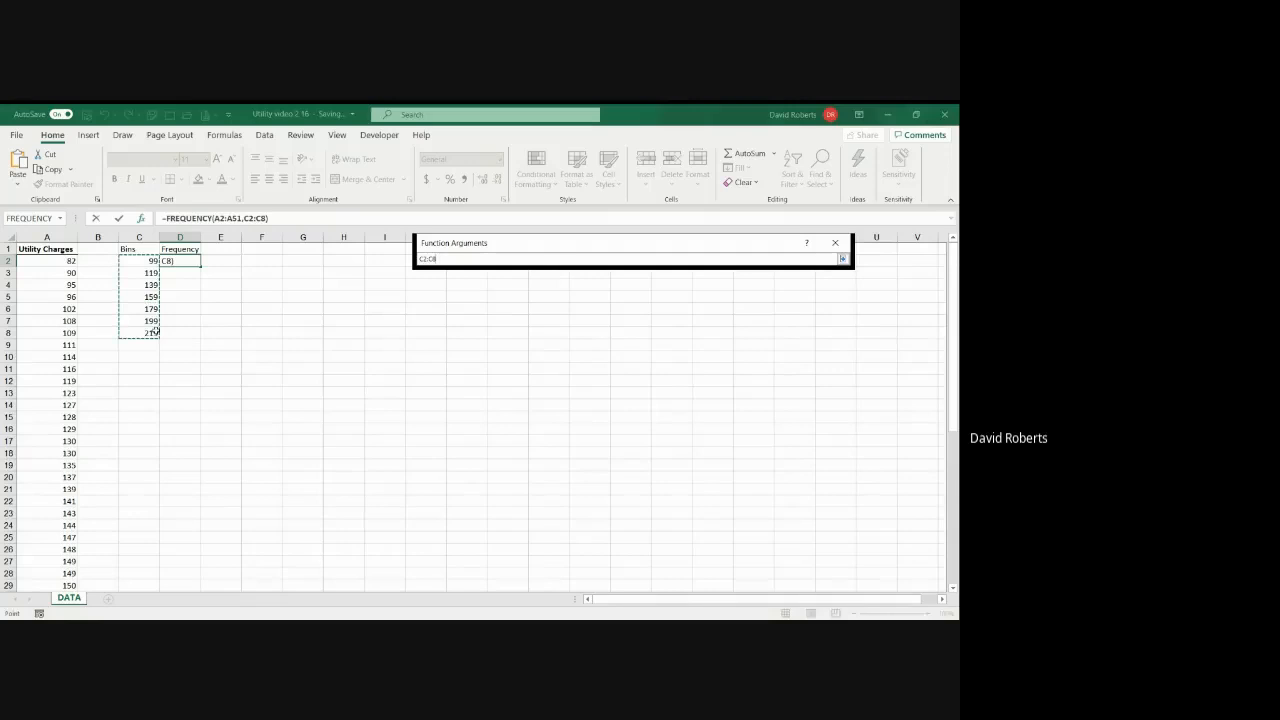
click(842, 259)
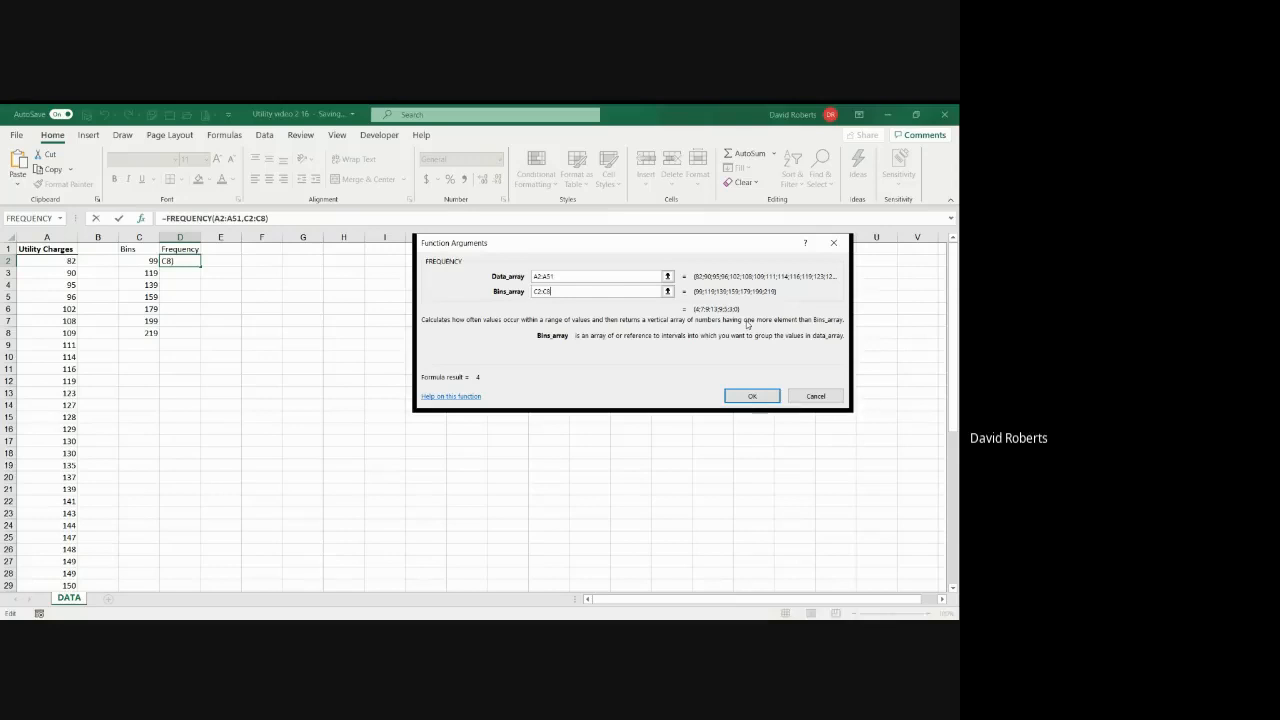
click(751, 396)
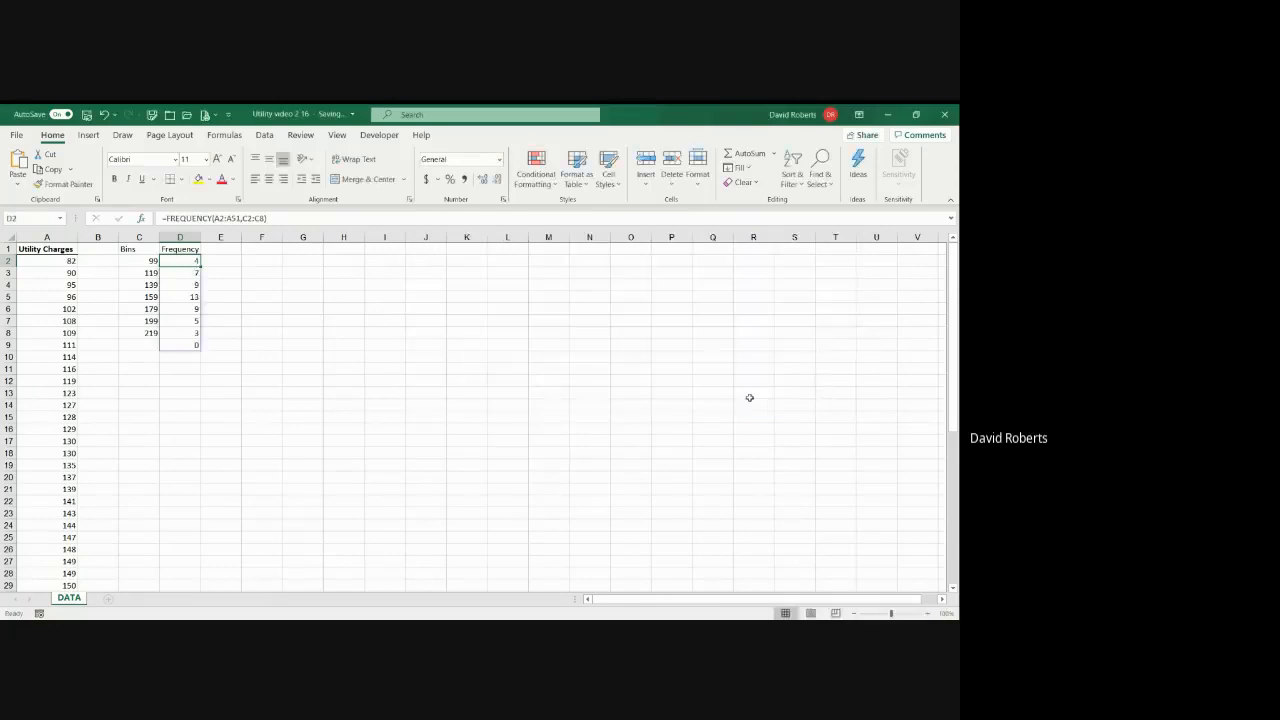
click(177, 346)
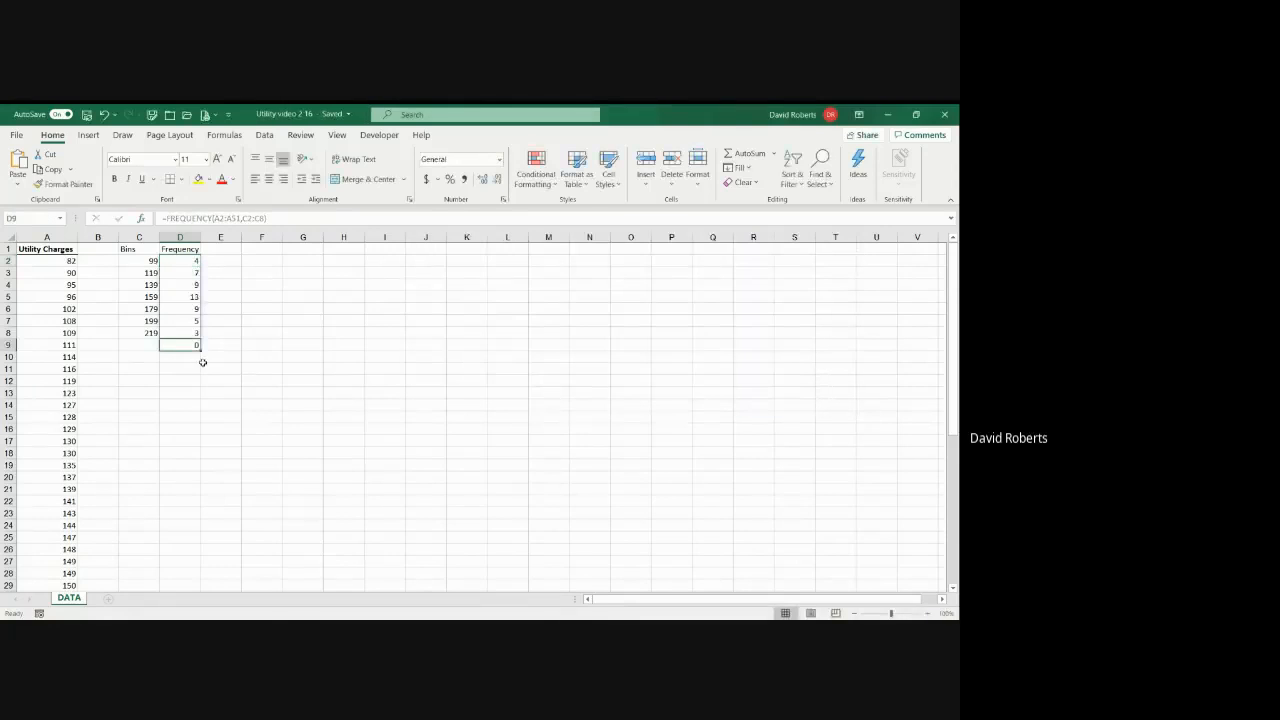
Step: Try to clear the extra zero frequency from D9 below the last bin's count
key(Delete)
key(BackSpace)
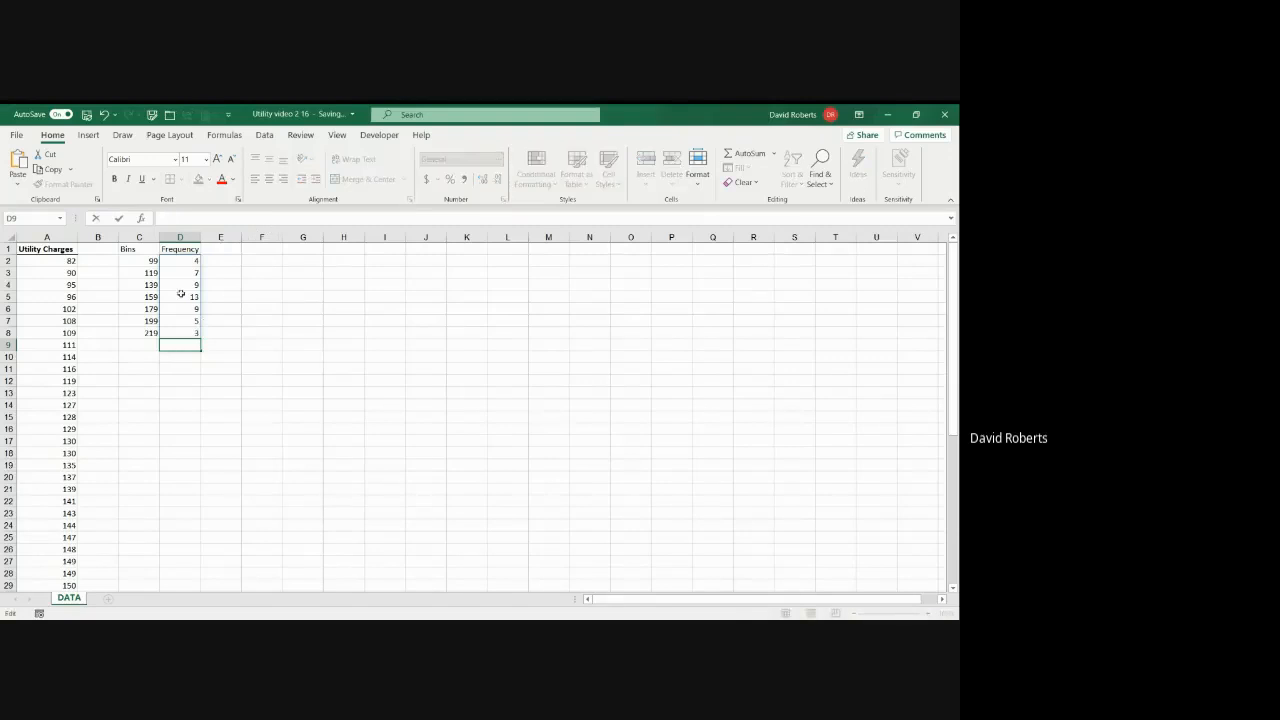
click(184, 261)
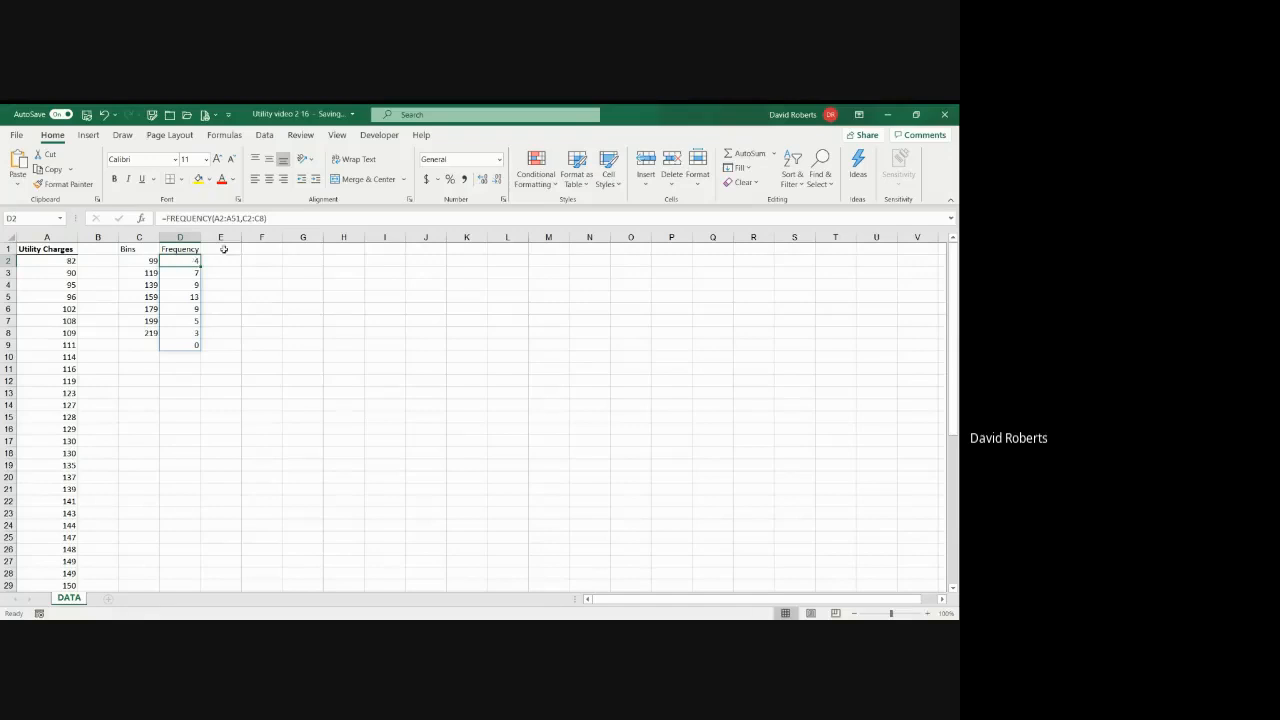
click(185, 346)
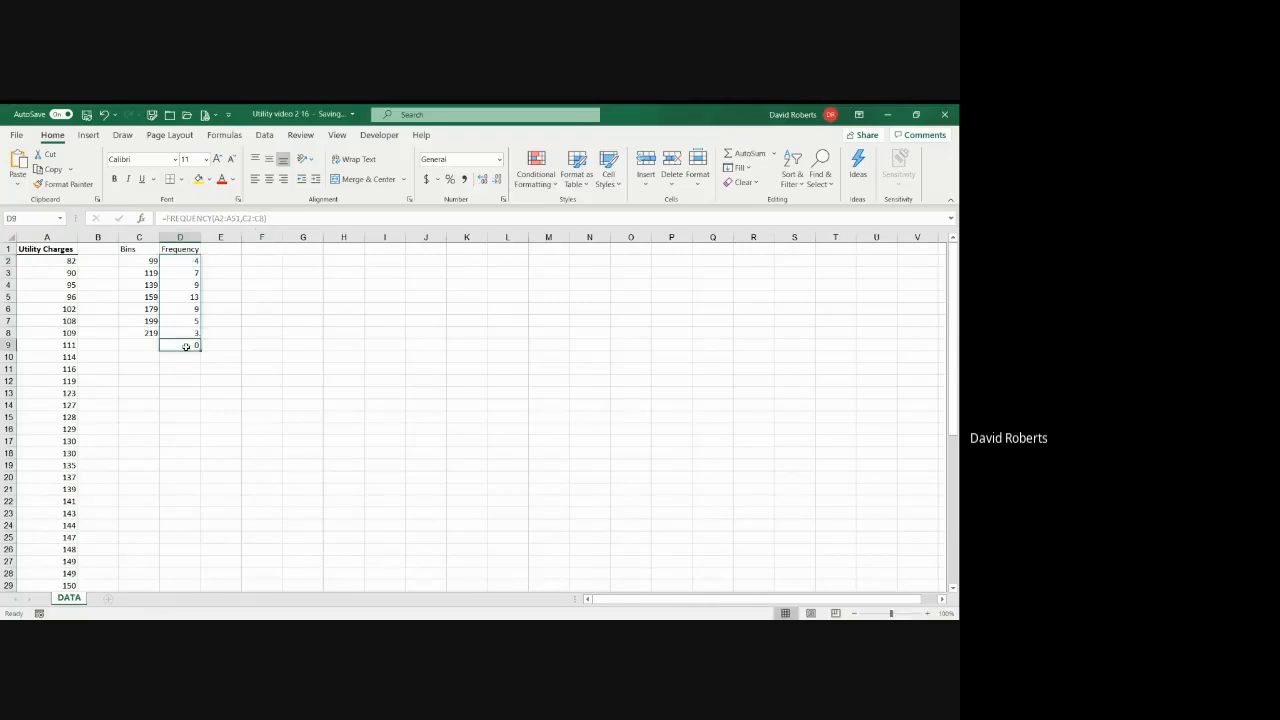
key(BackSpace)
click(184, 260)
click(178, 345)
key(Return)
click(193, 345)
click(258, 219)
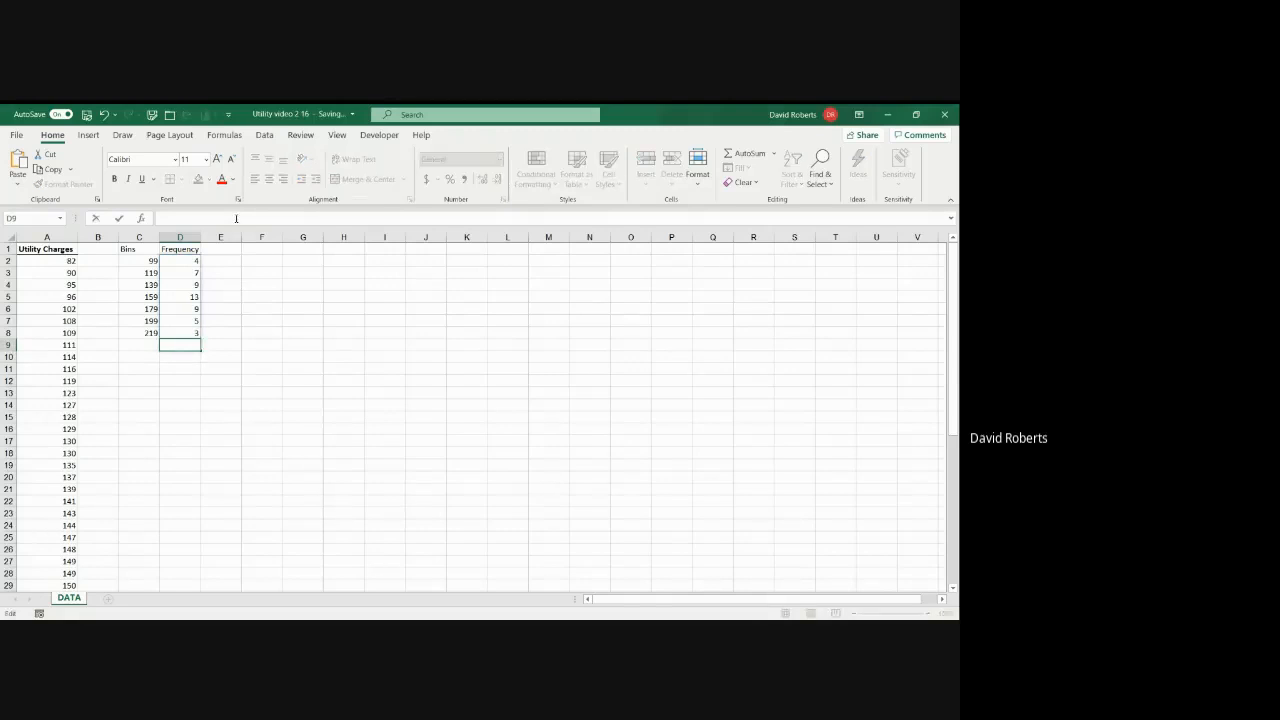
Step: Change the FREQUENCY formula's bins array in D2 to C2:C7
click(185, 261)
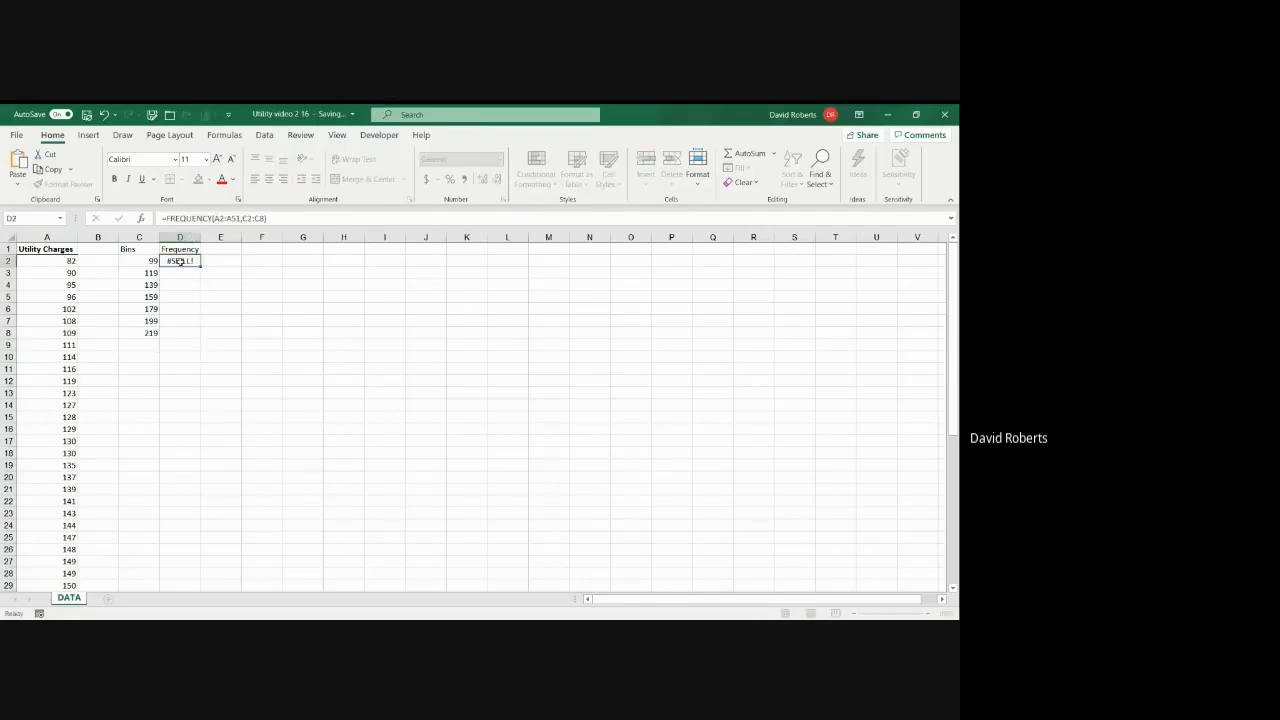
click(261, 218)
key(BackSpace)
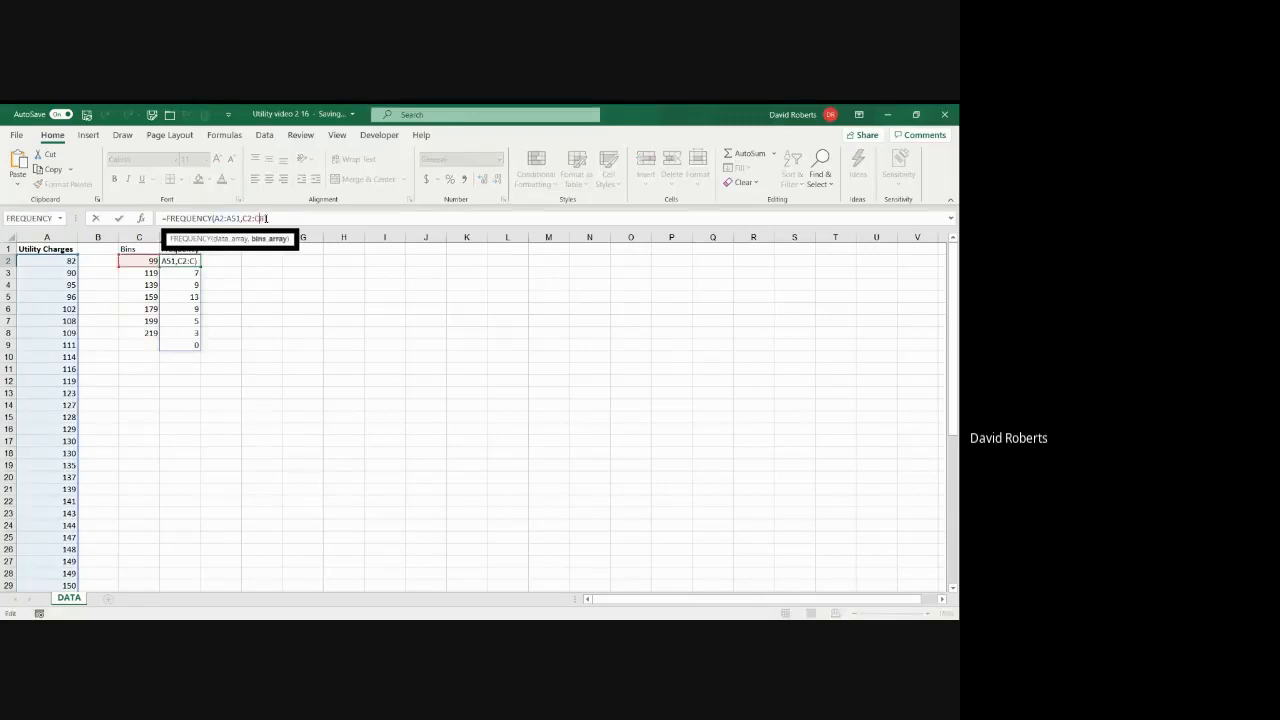
text(7)
key(Return)
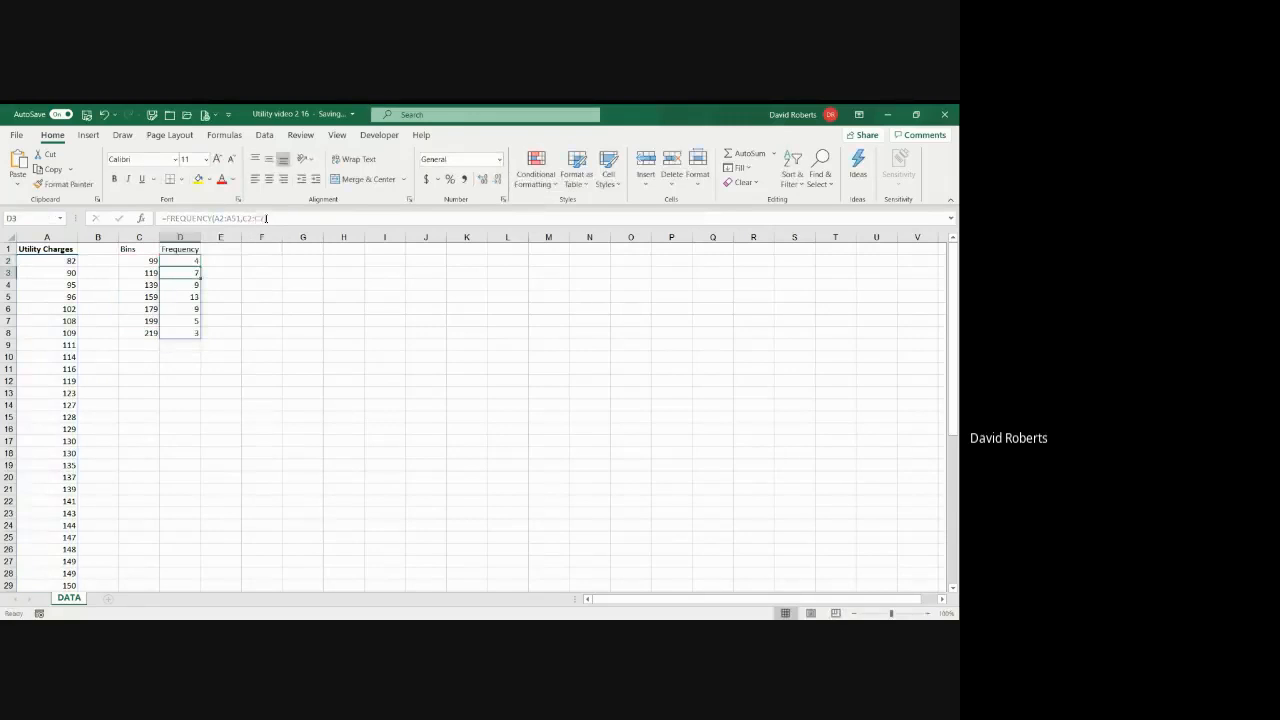
Step: Enter the label Total in C10 below the bins
click(149, 360)
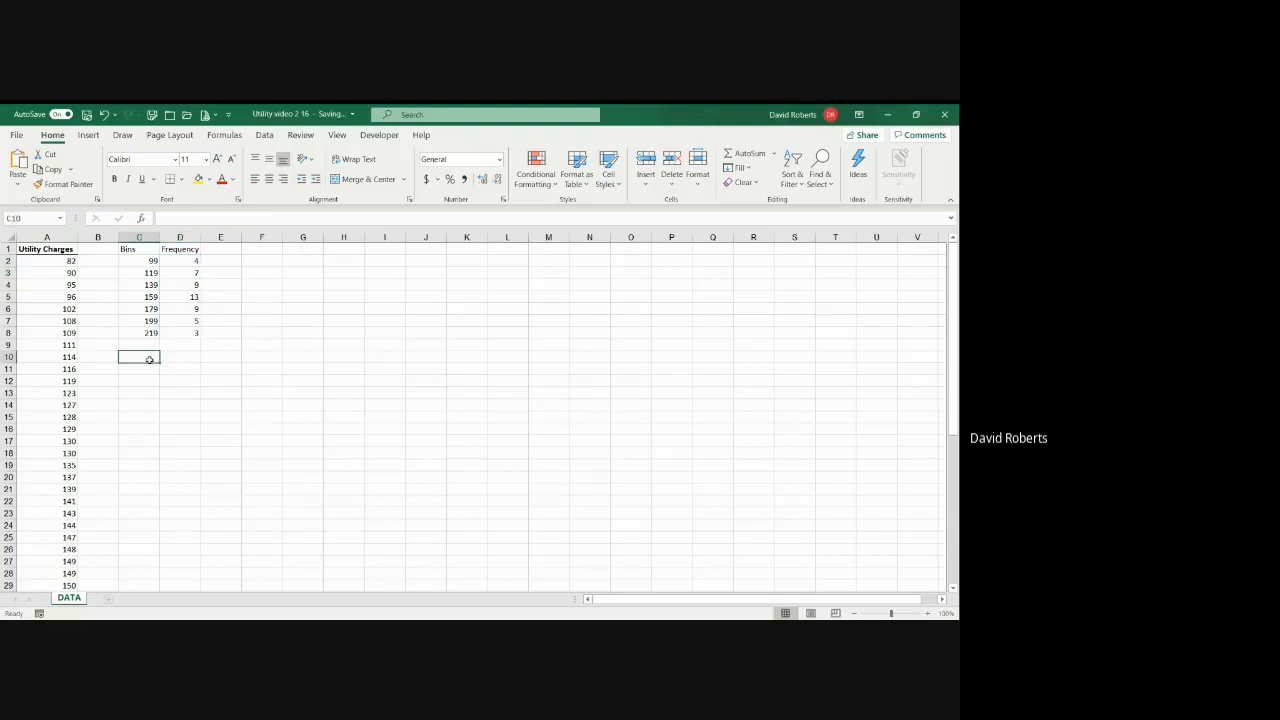
text(Tota)
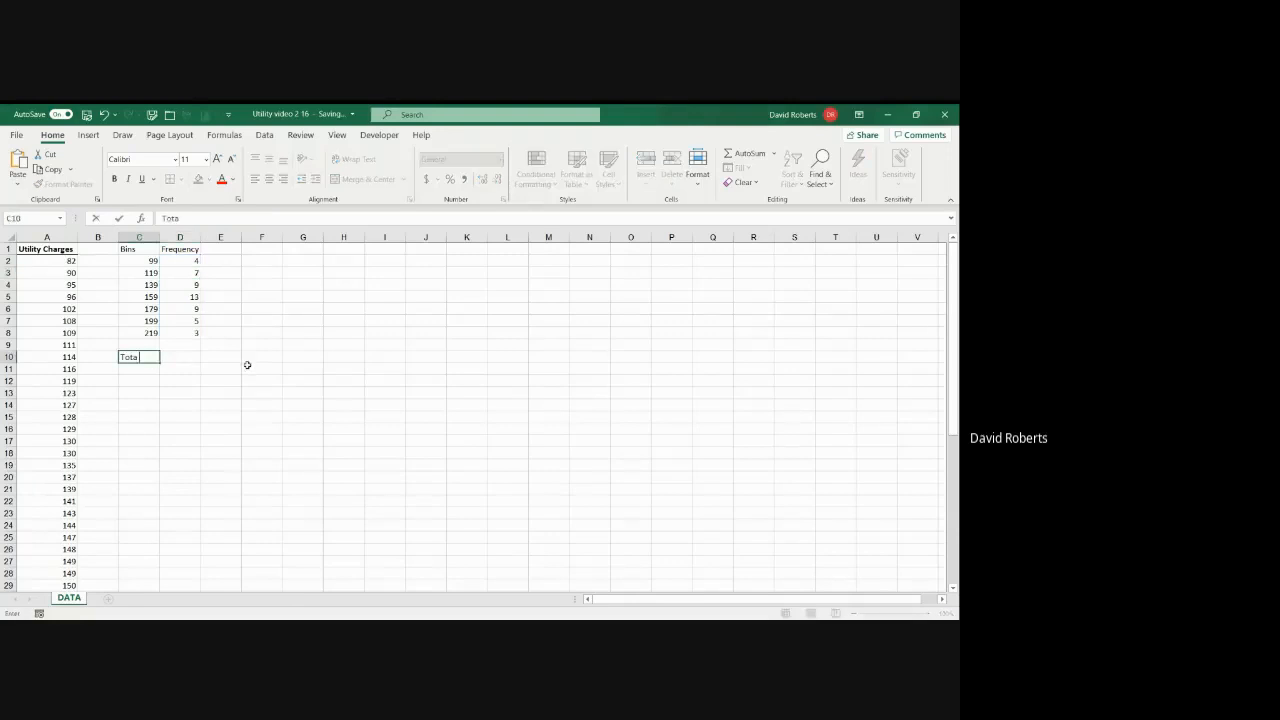
text(l)
key(Tab)
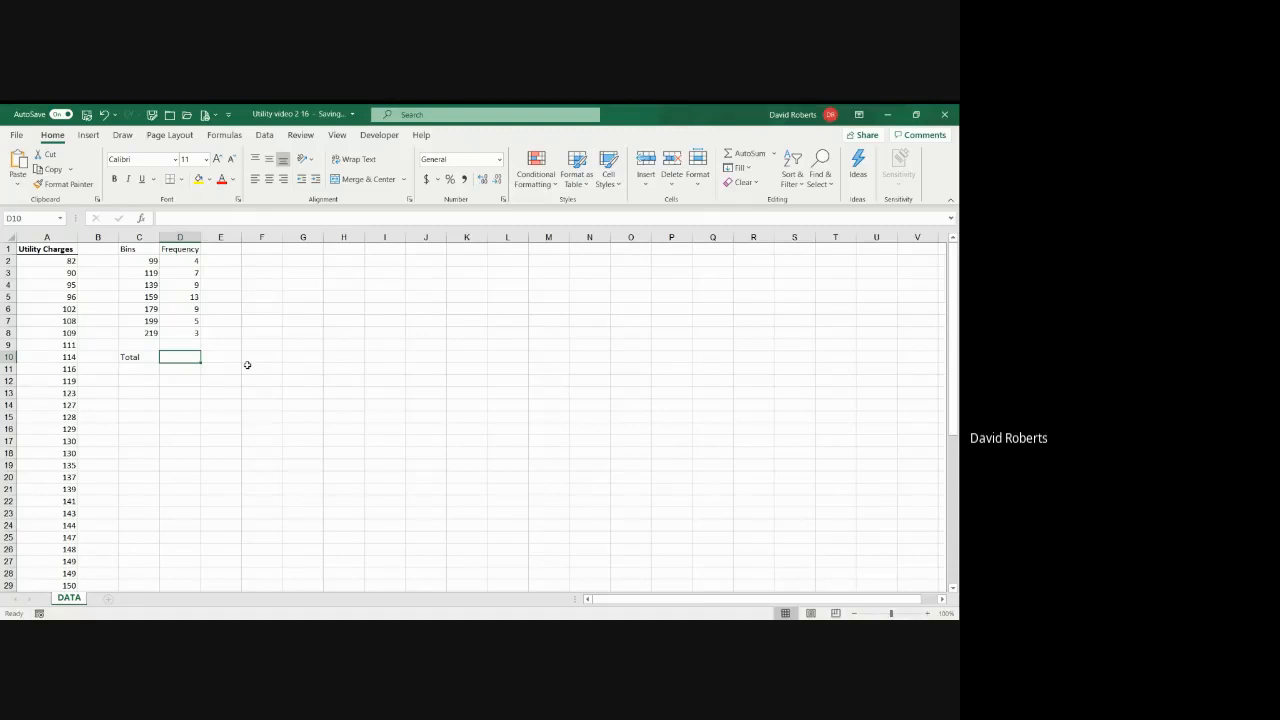
Step: Try to build a sum of D2:D8 in D10 and undo the mistaken entries
text(=)
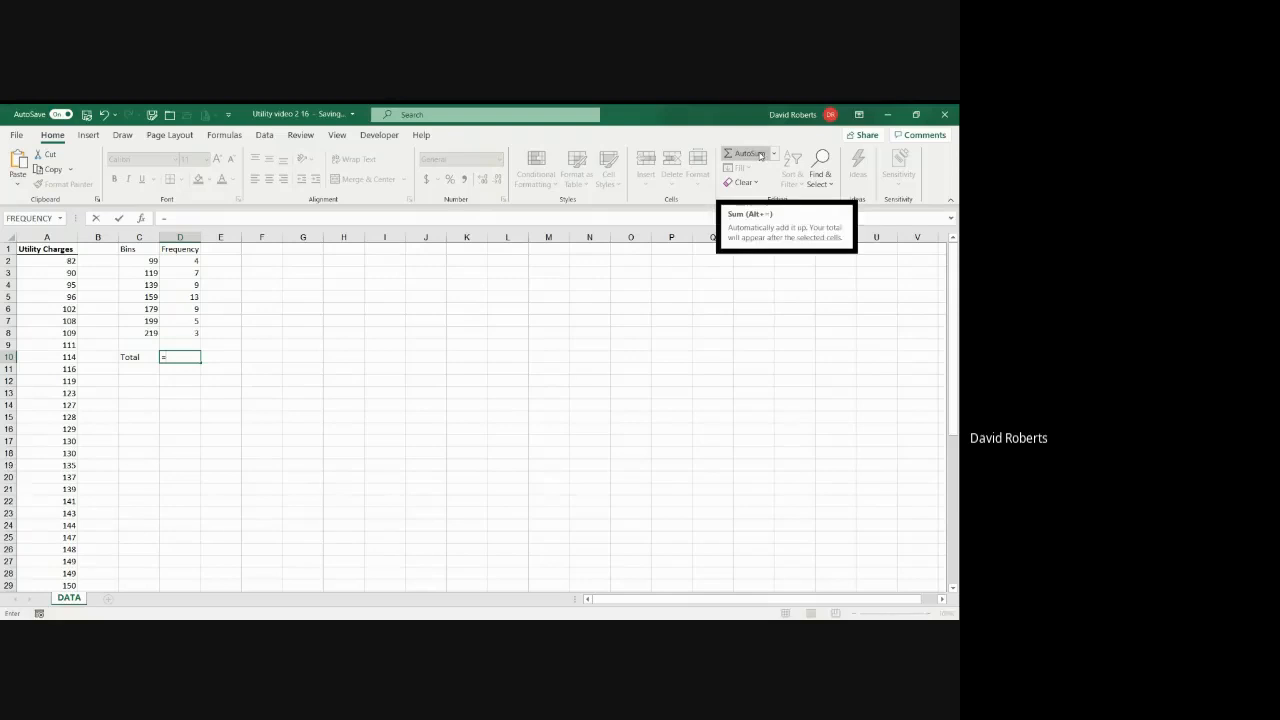
click(761, 156)
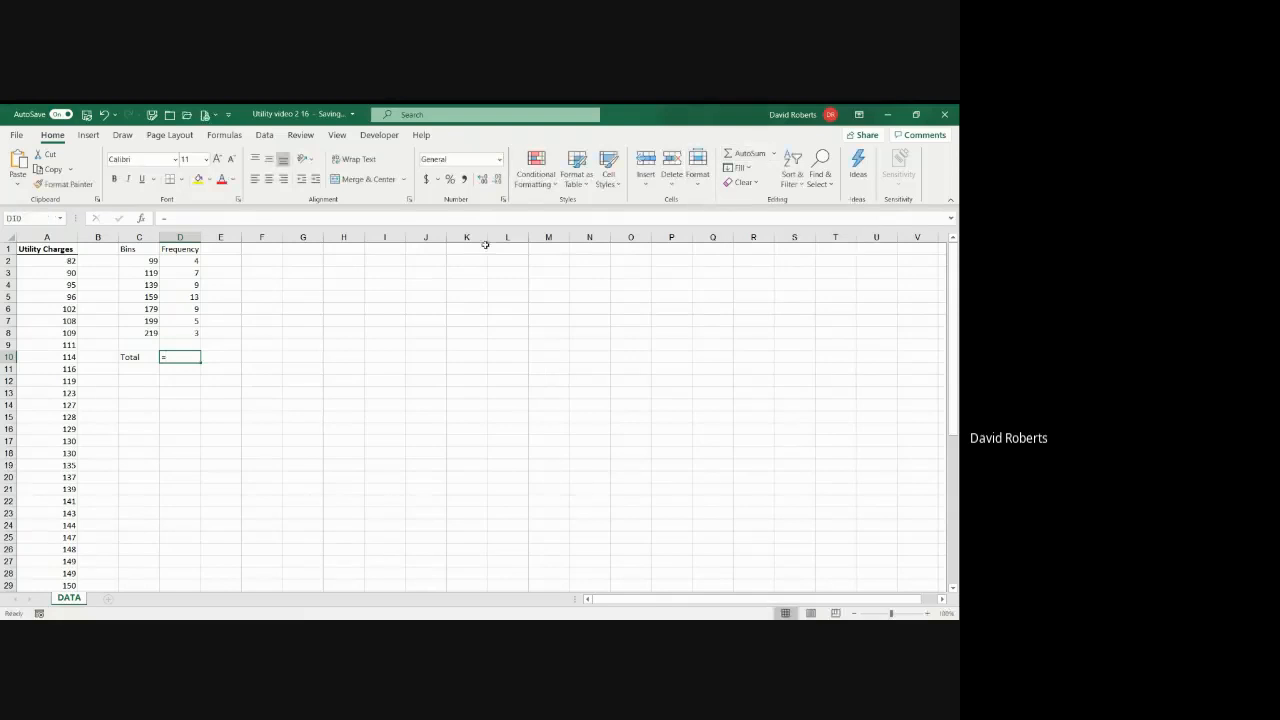
drag(183, 262, 193, 334)
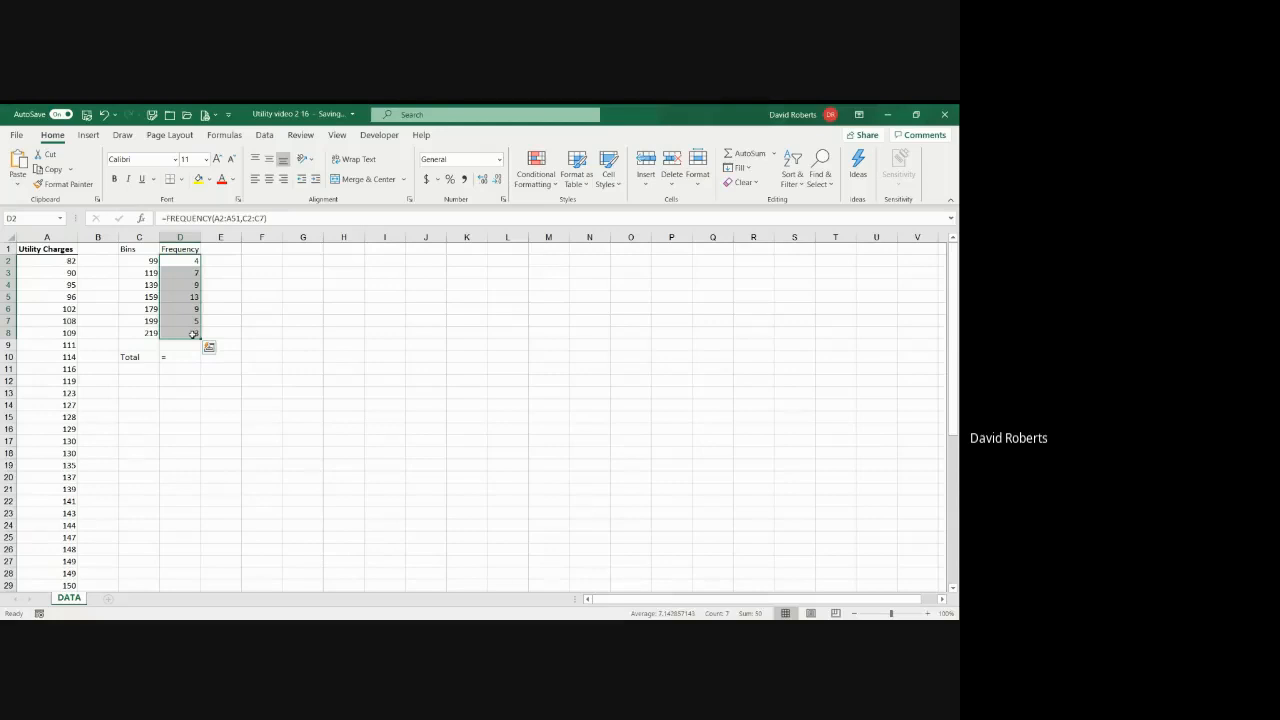
text())
key(Return)
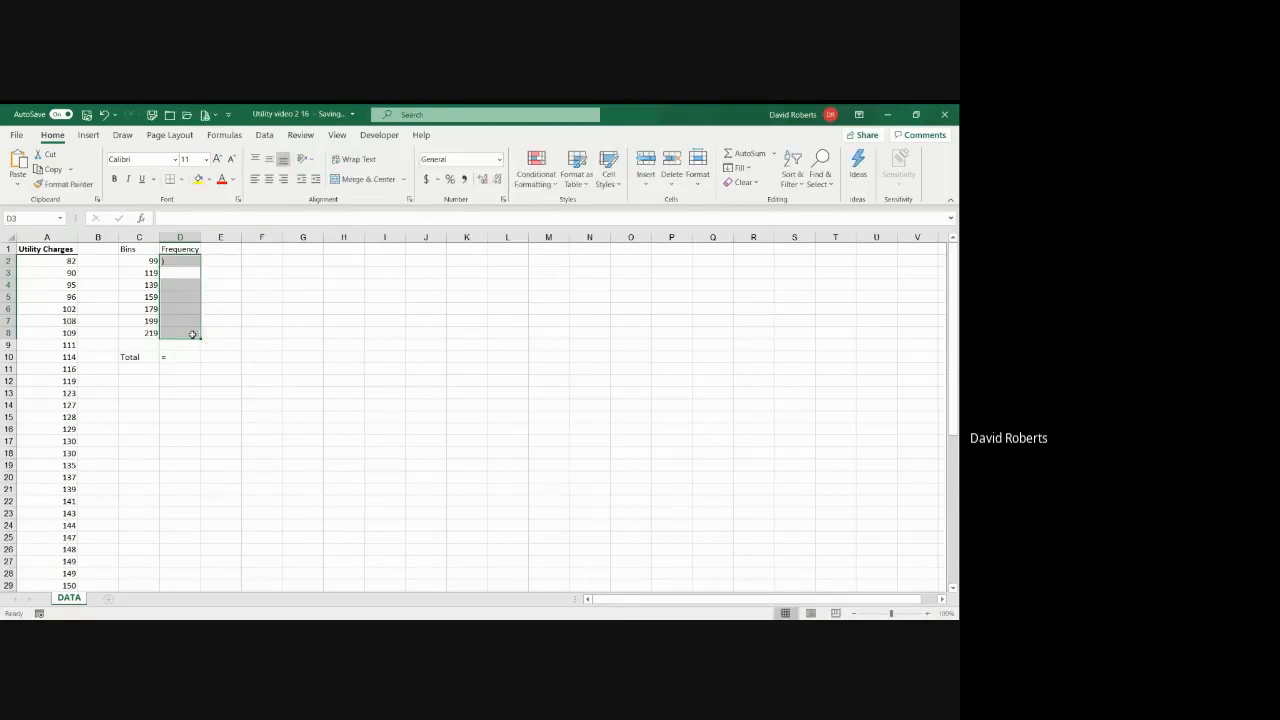
click(104, 115)
click(104, 115)
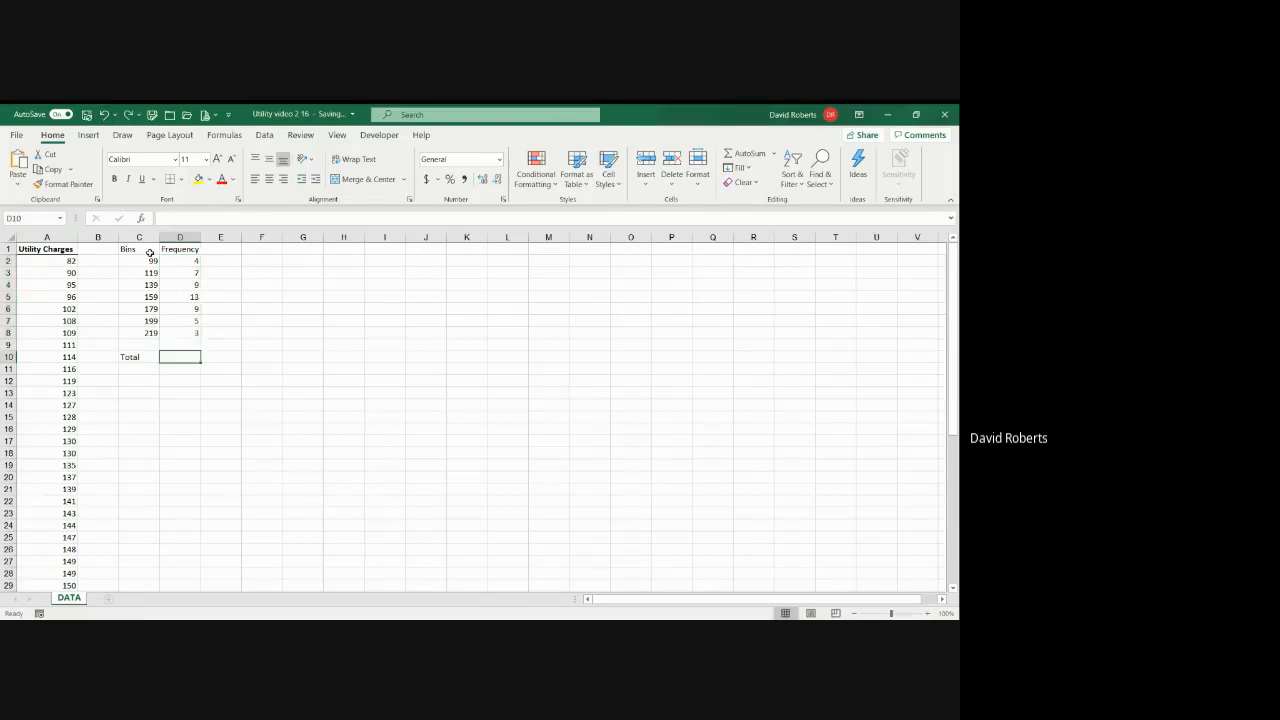
Step: Total the frequencies in D10 with an AutoSum of D2:D9
click(737, 157)
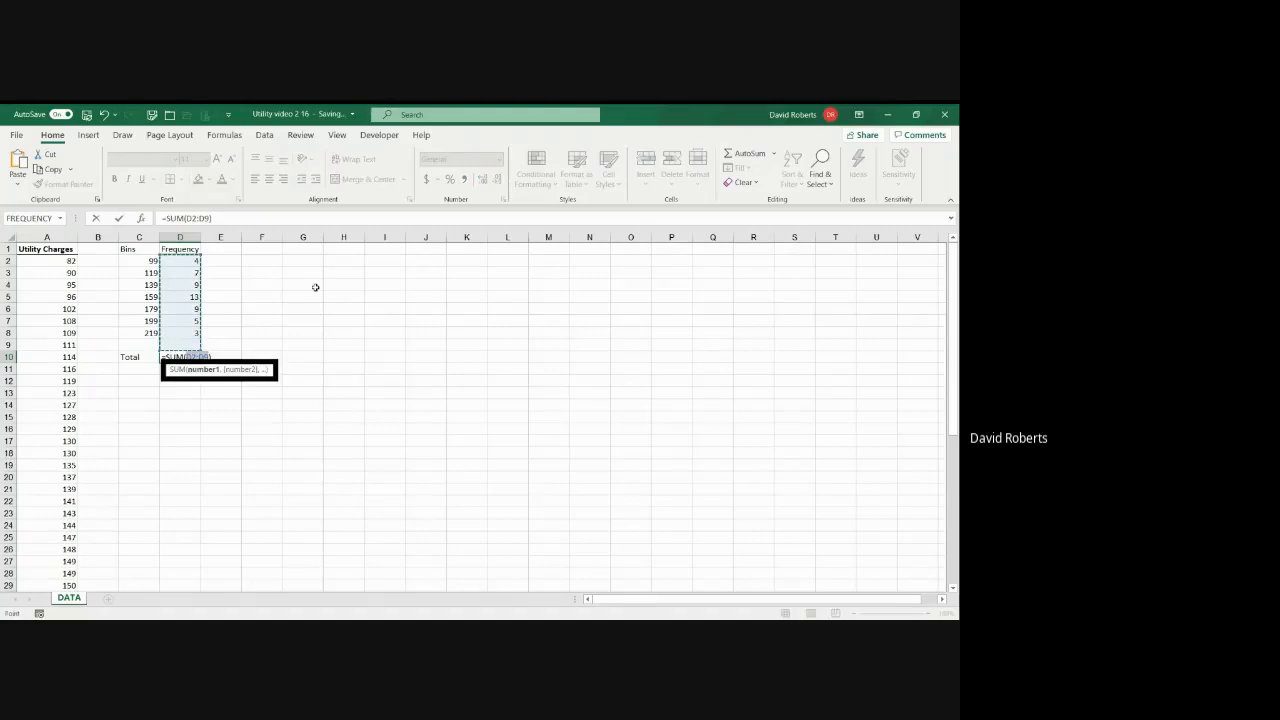
key(Return)
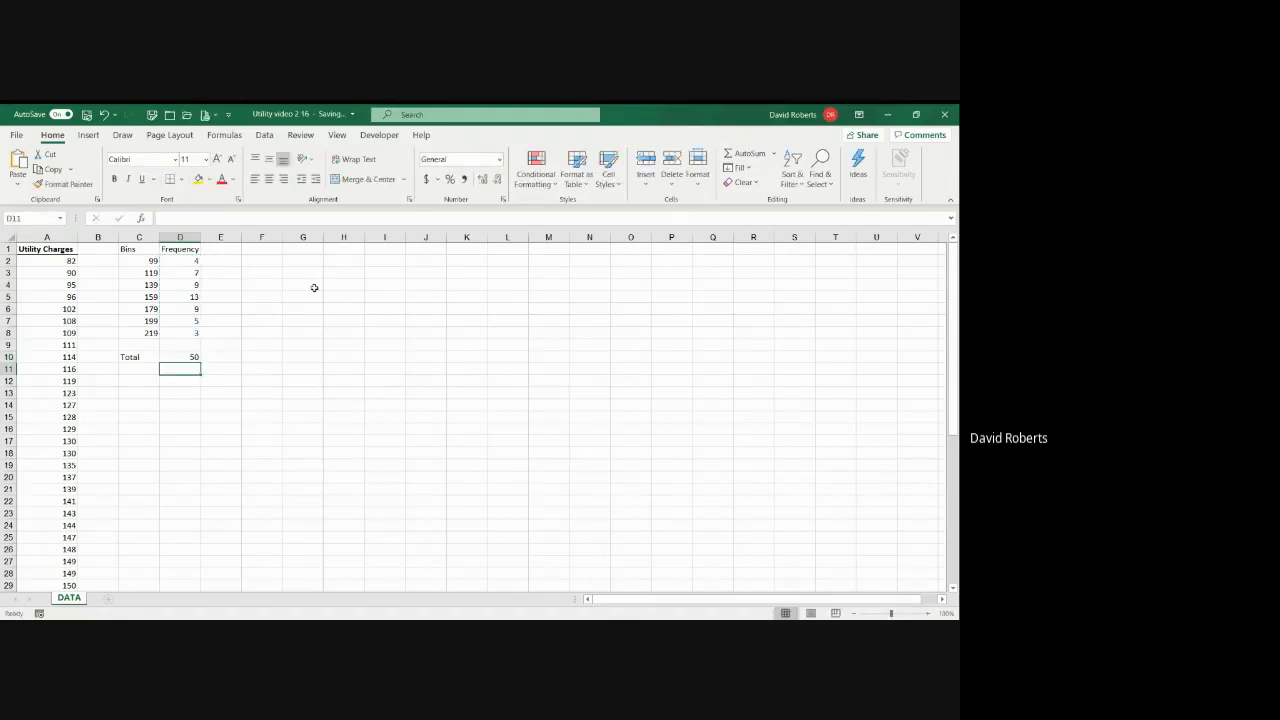
Step: Enter the heading Percentage in E1 and widen column E to fit it
click(230, 249)
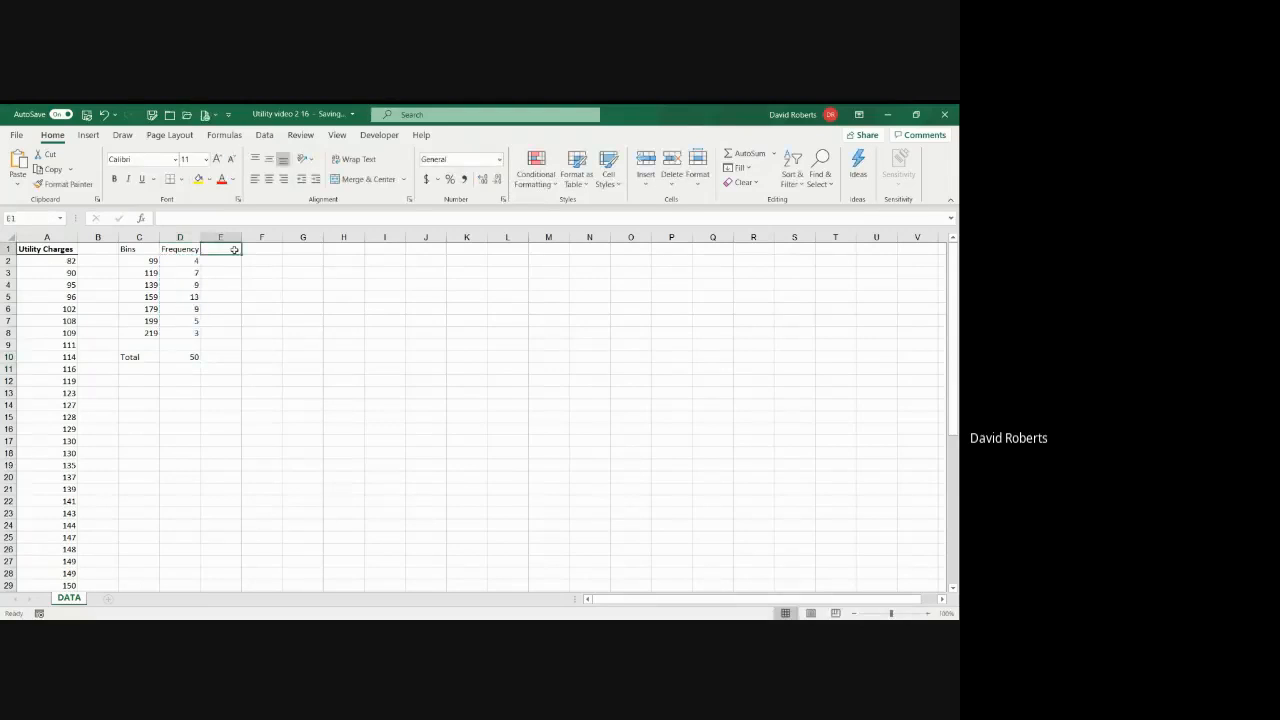
text(Percetnage)
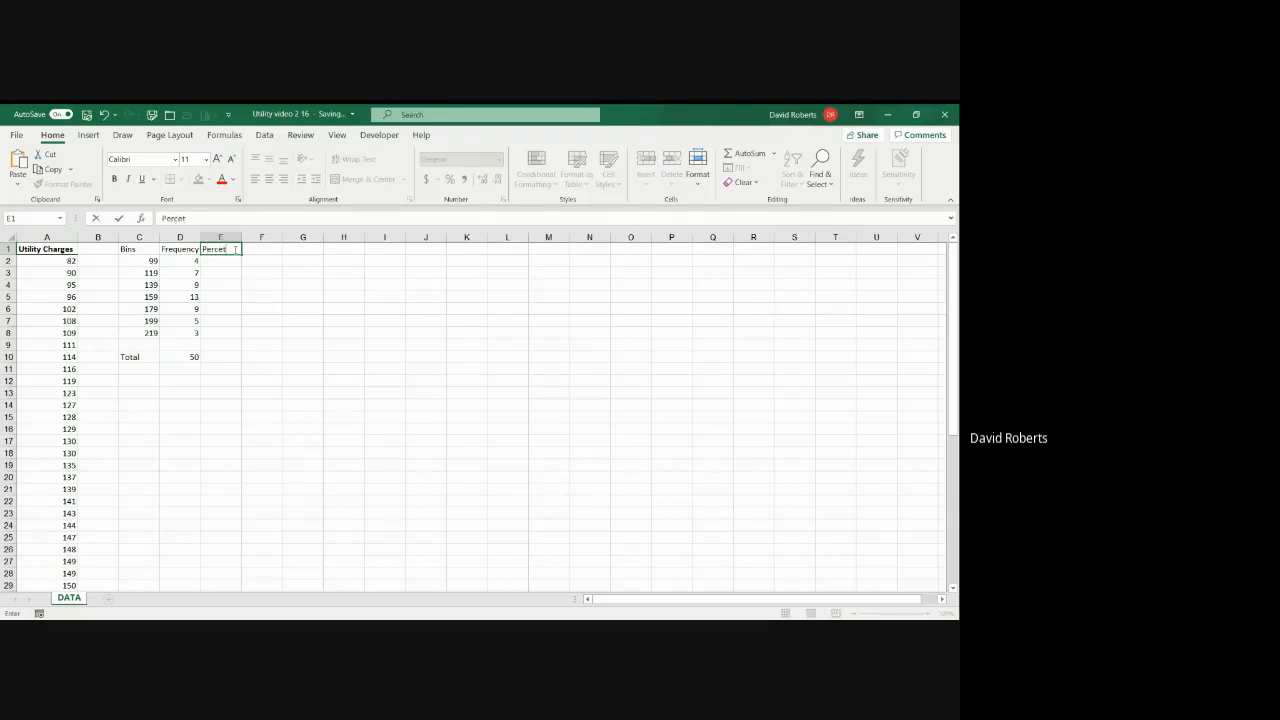
key(BackSpace)
key(BackSpace)
key(BackSpace)
key(BackSpace)
key(BackSpace)
text(ntage)
key(Return)
click(238, 237)
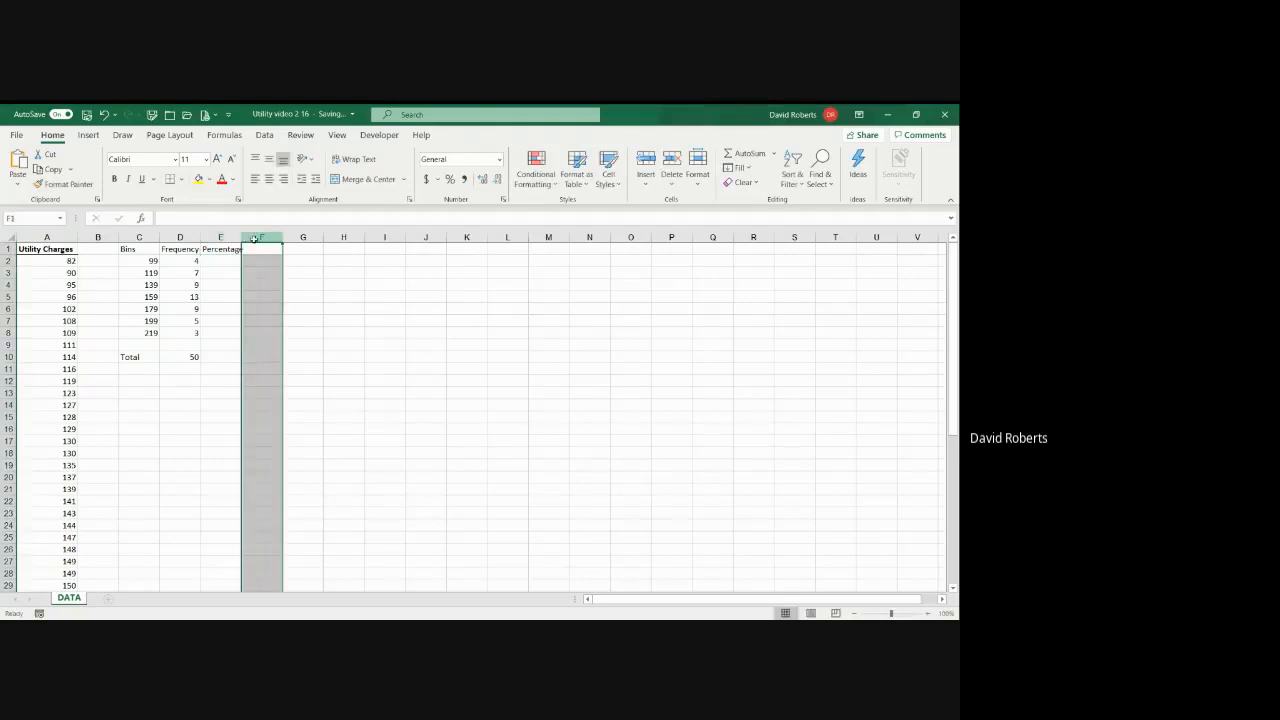
drag(240, 237, 271, 237)
Step: Enter the formula =D2/$D$10 in E2, using an absolute reference to the total
click(257, 261)
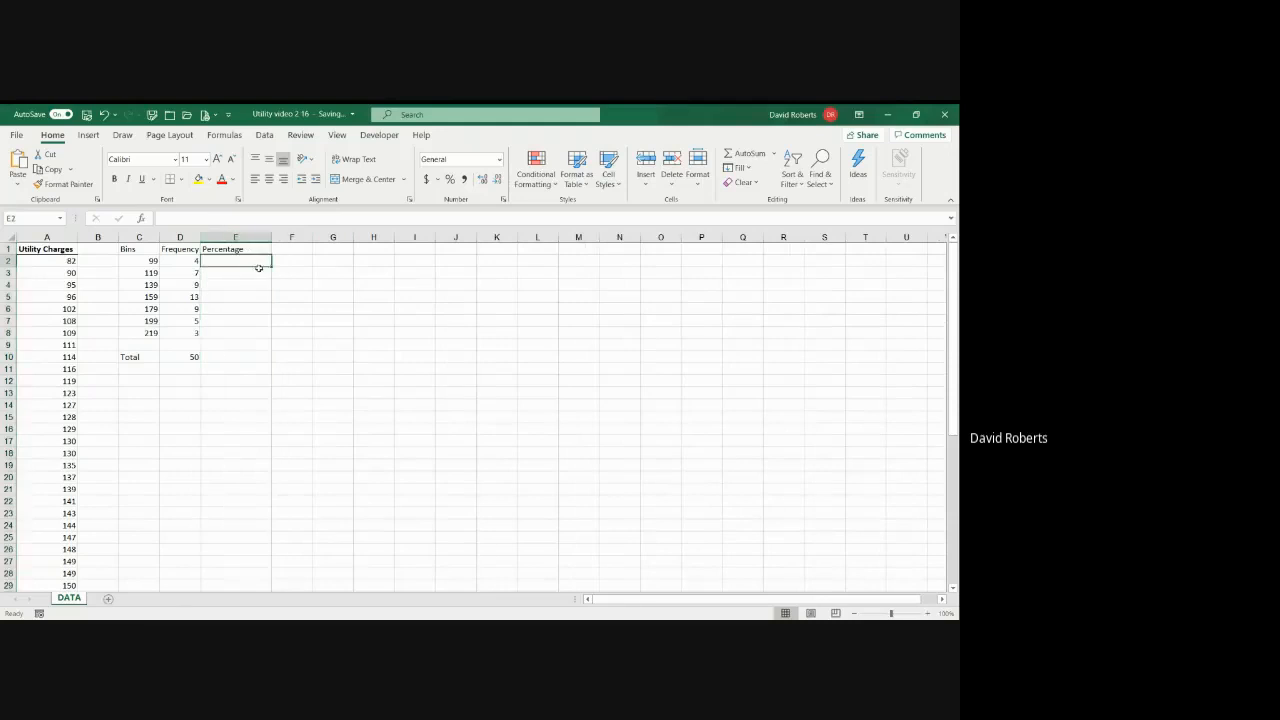
text(=)
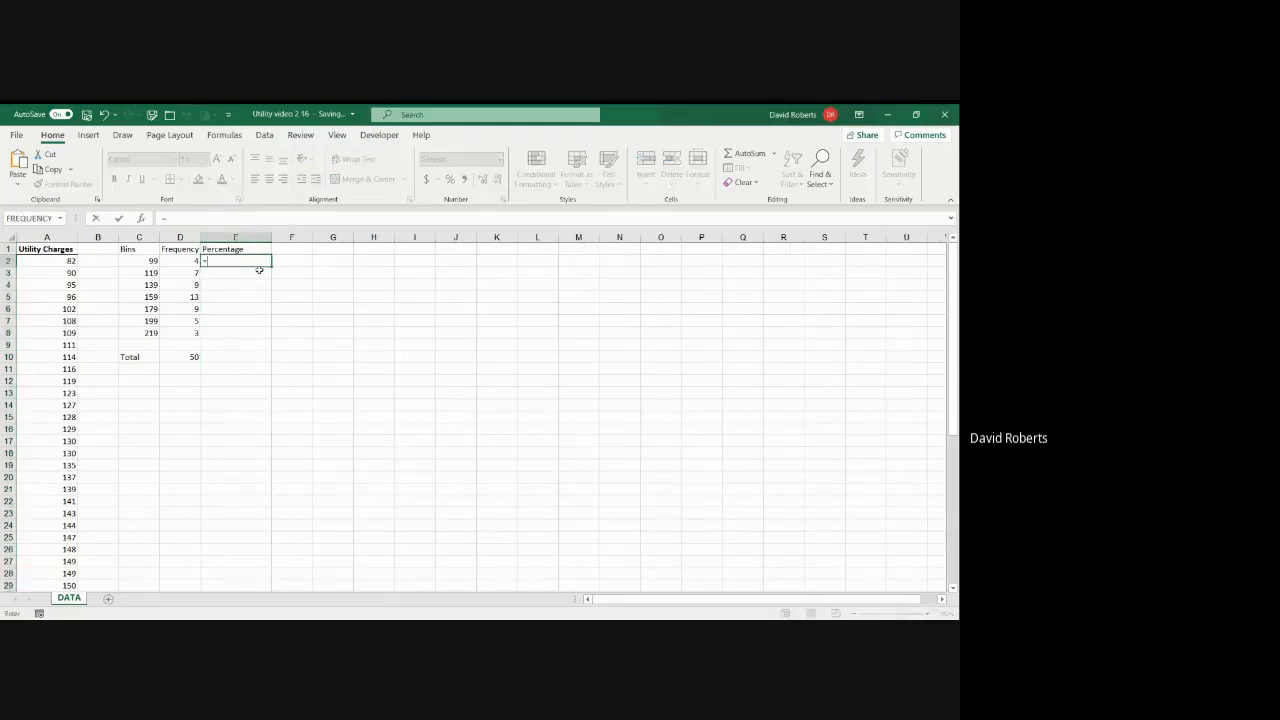
click(196, 261)
text(/)
click(191, 357)
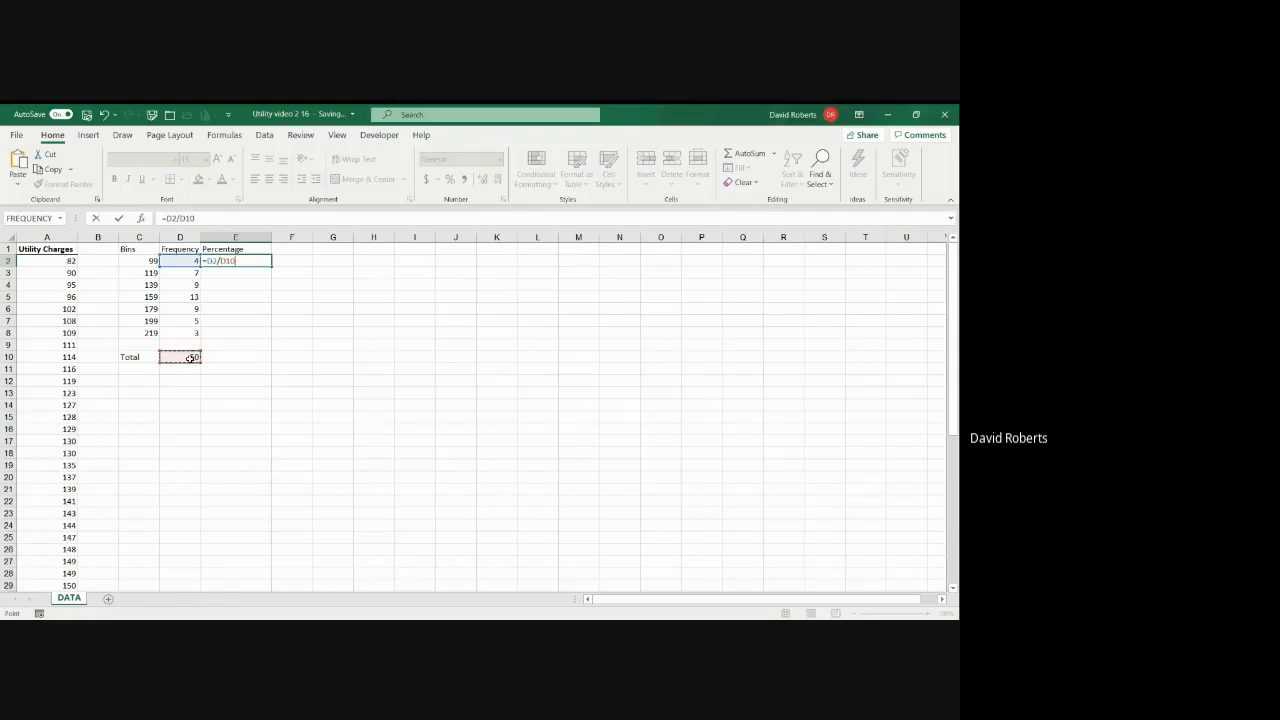
key(F4)
key(Return)
Step: Copy the E2 formula down through E8 and format E2:E8 as percentages
key(Up)
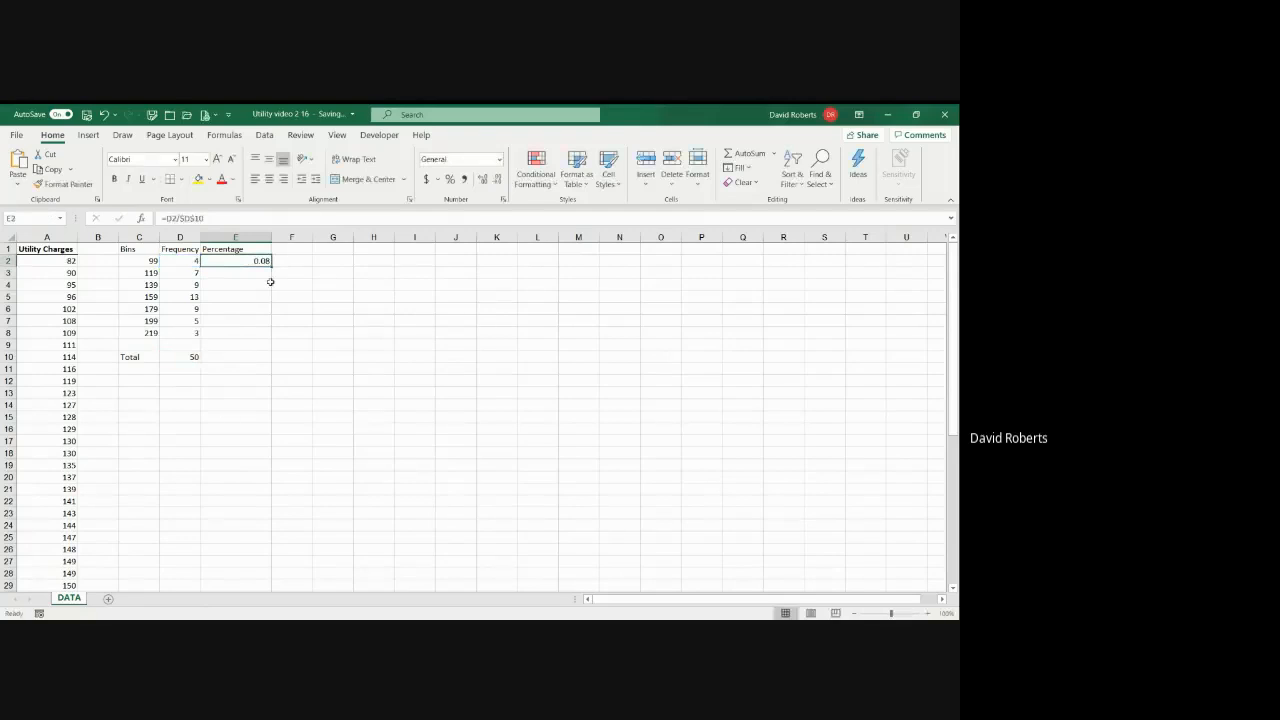
drag(270, 267, 267, 340)
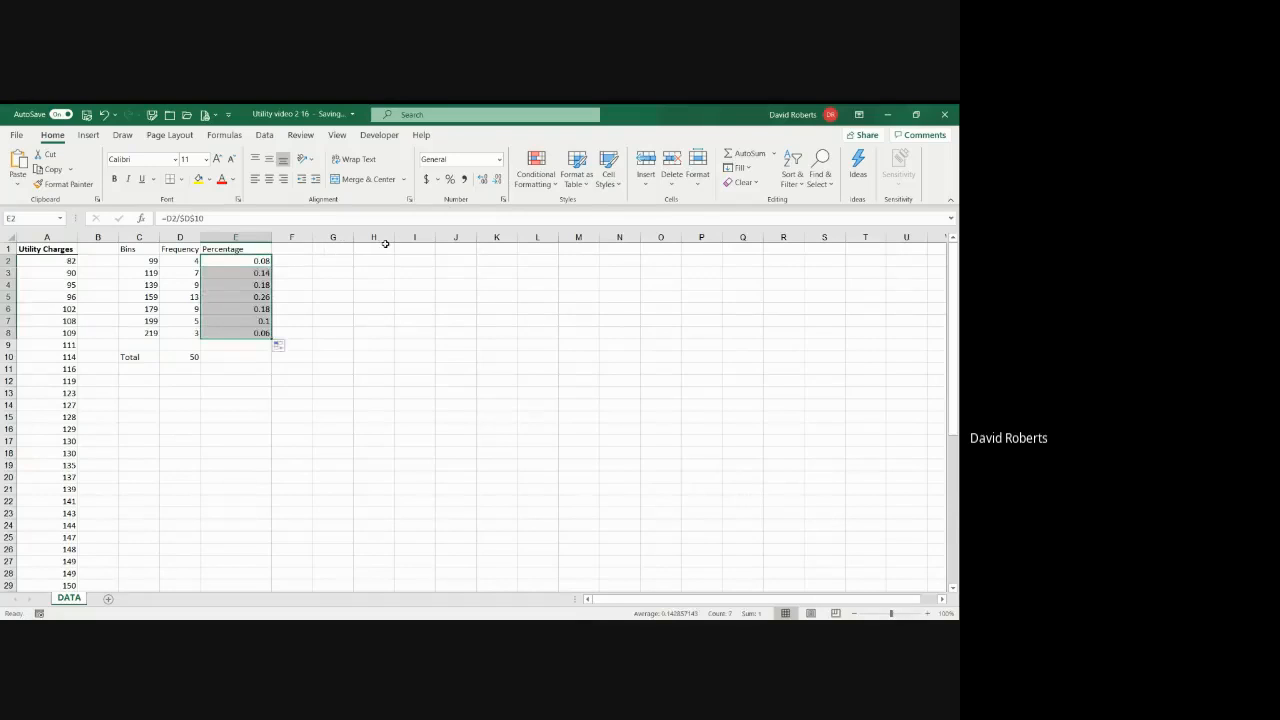
click(449, 179)
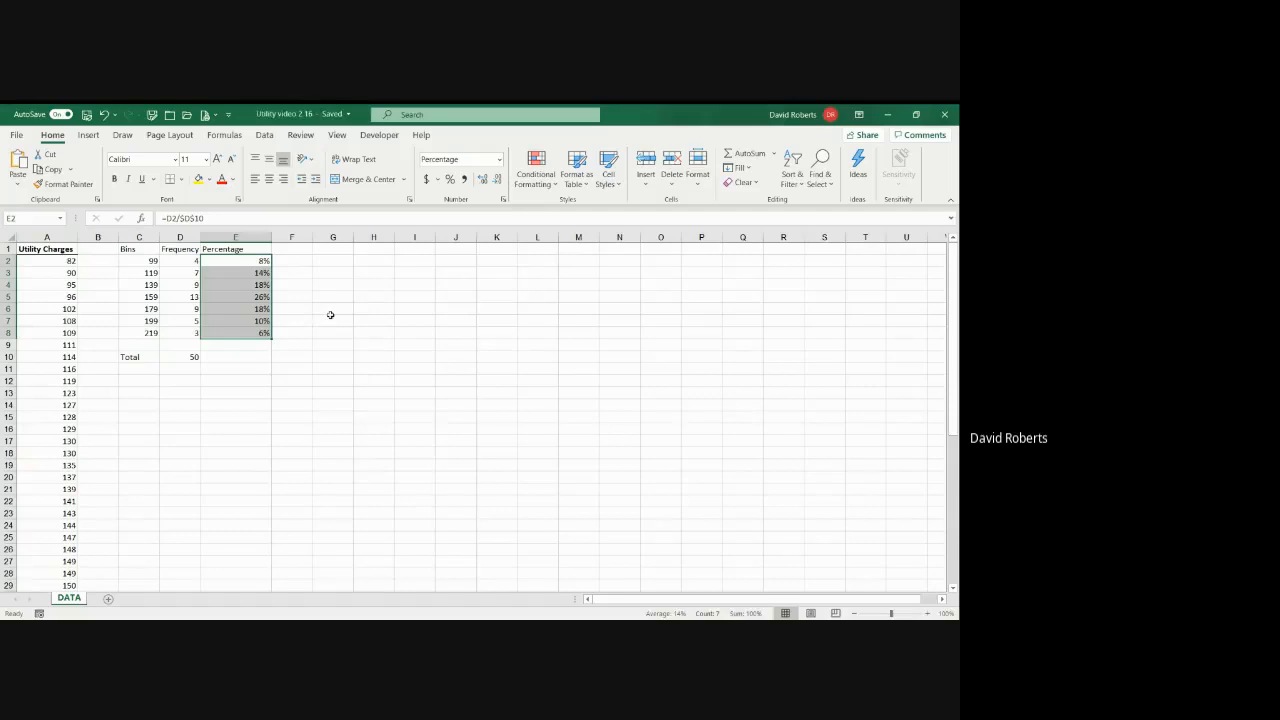
Step: Enter the heading Cummulative Percentage in F1 and fit column F's width to it
click(298, 251)
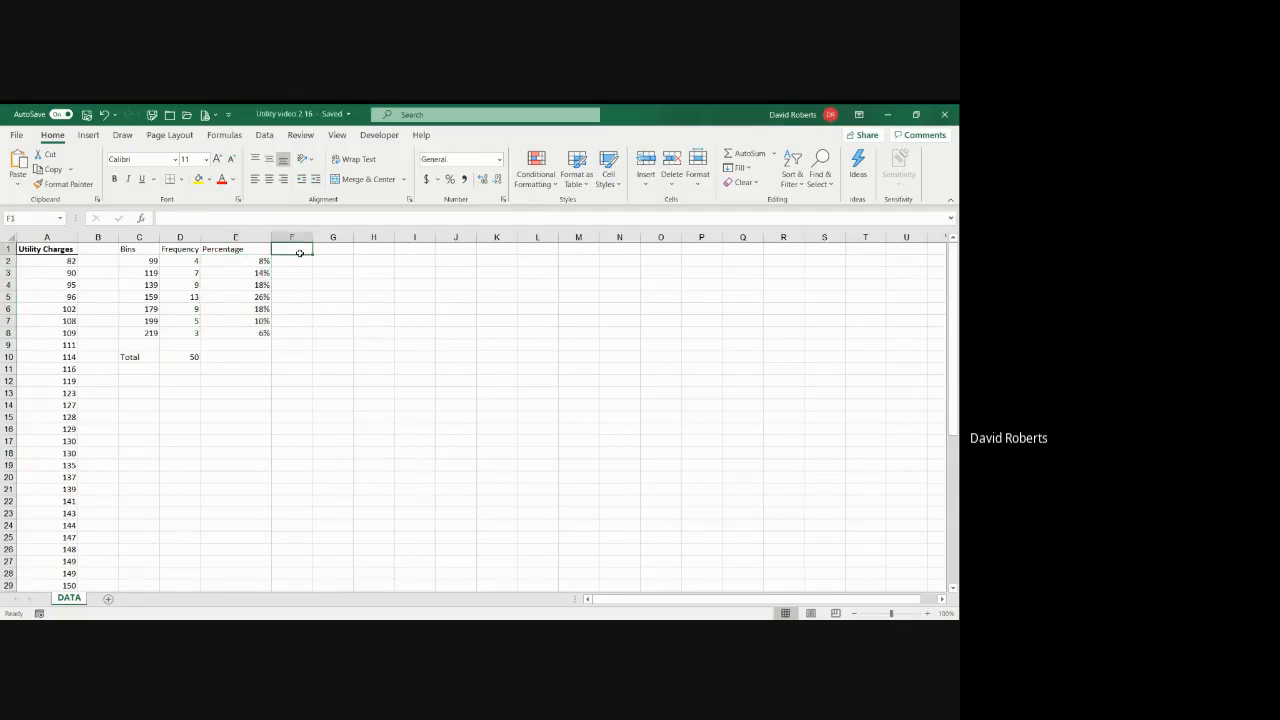
text(Cummu)
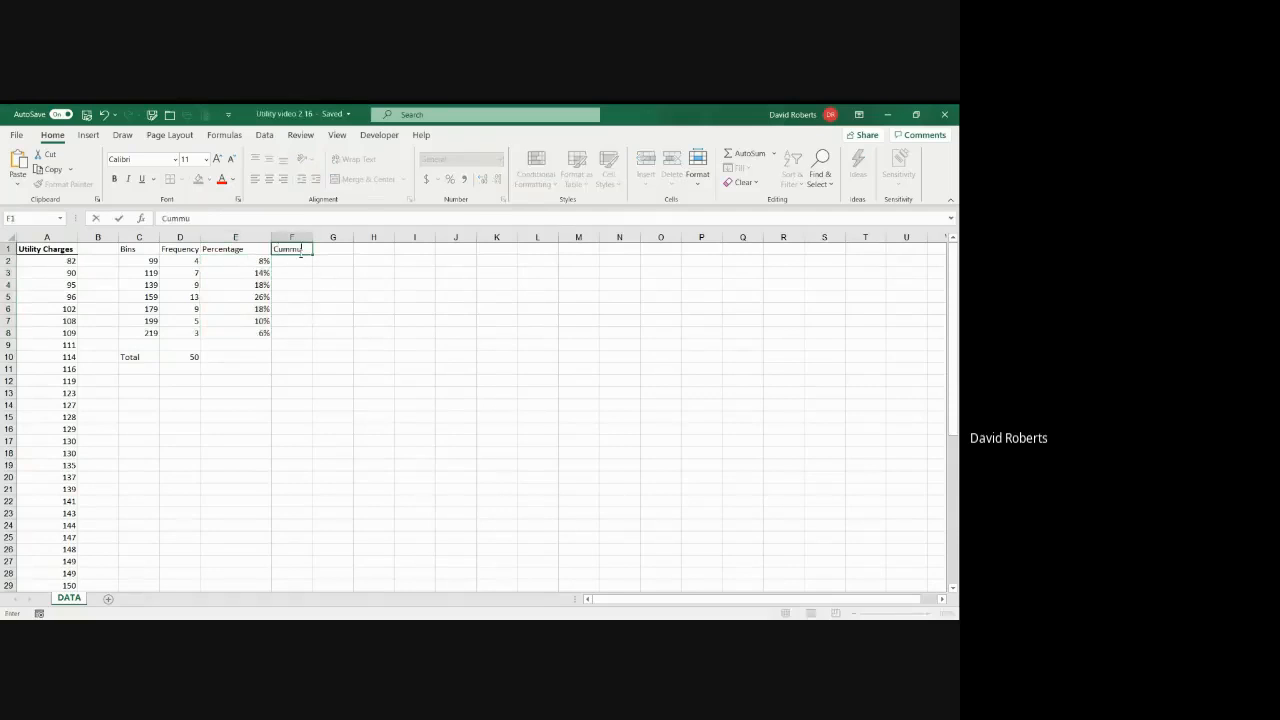
text(lative Percentage)
key(Return)
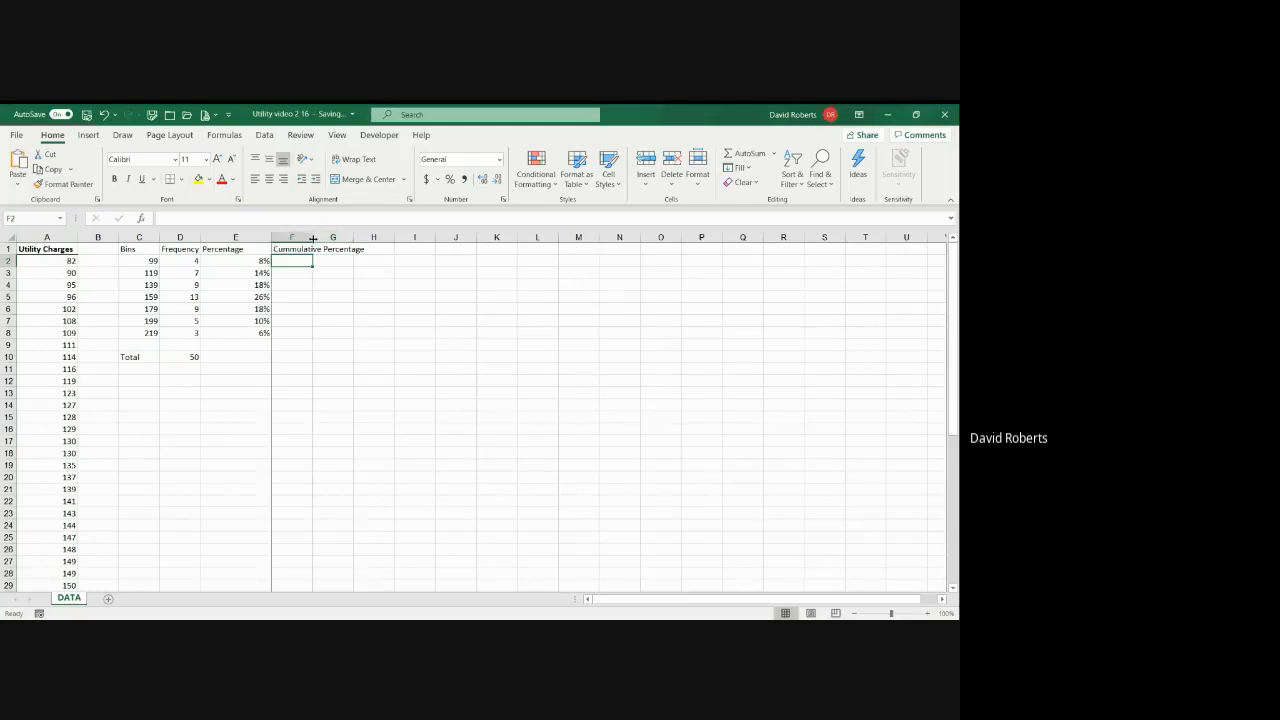
double_click(313, 237)
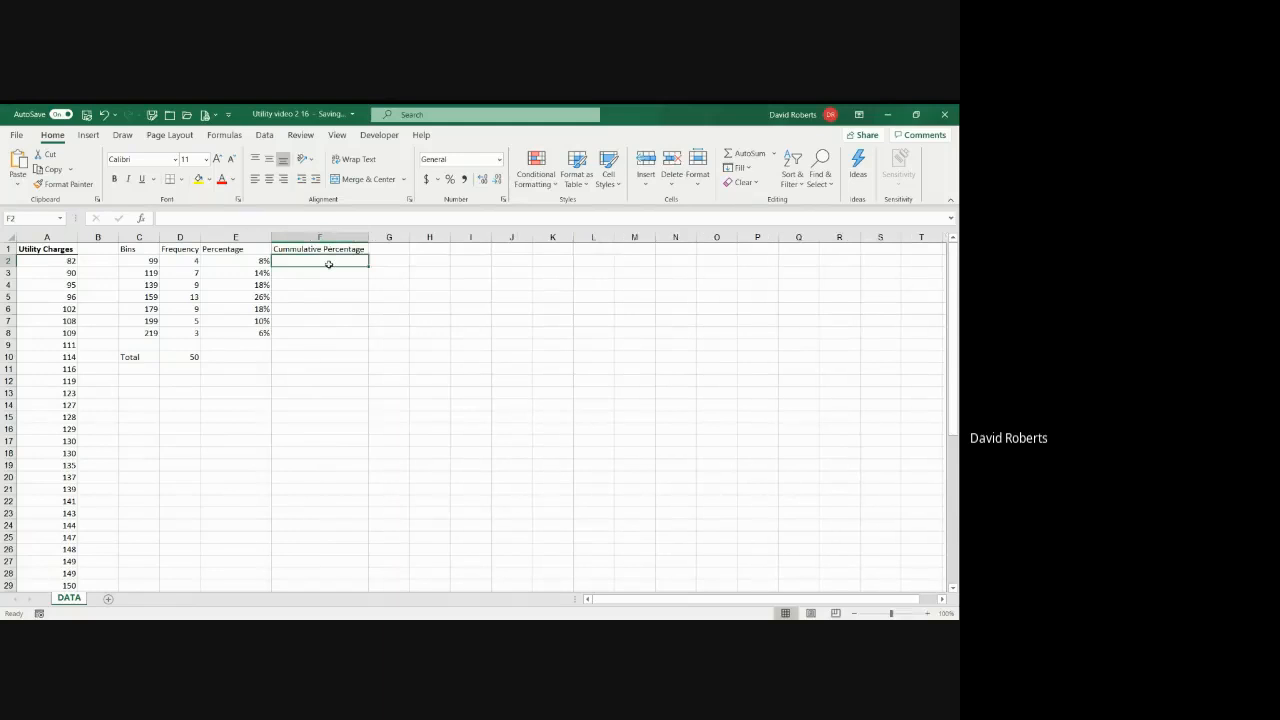
Step: Set the first cumulative percentage in F2 equal to E2
text(=)
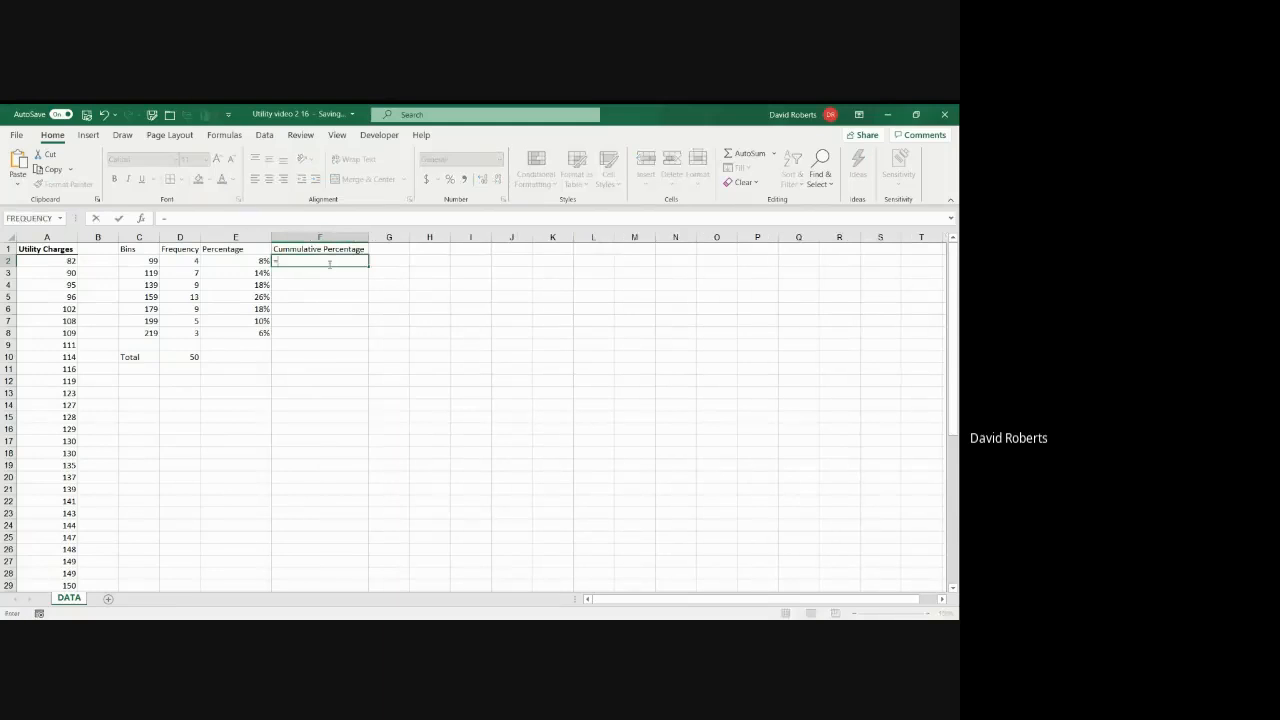
key(Left)
key(Return)
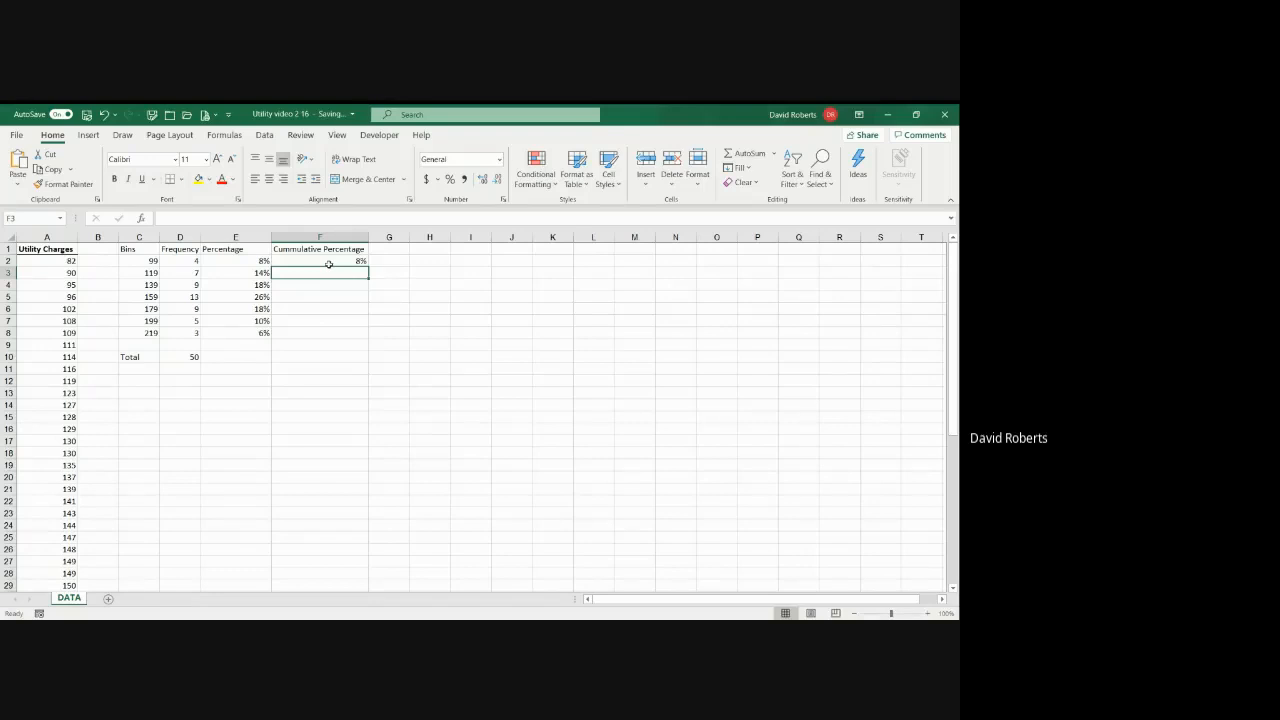
Step: Enter the running-total formula =F2+E3 in F3 and copy it down through F8
text(=)
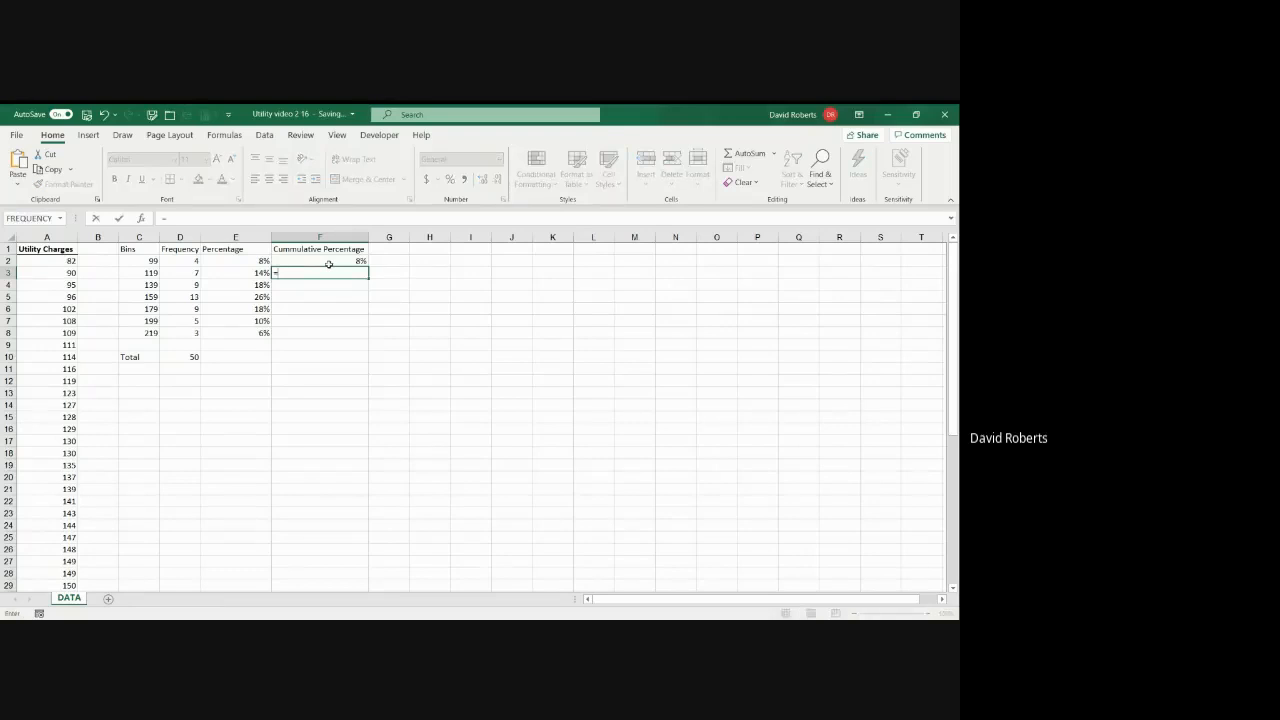
click(329, 262)
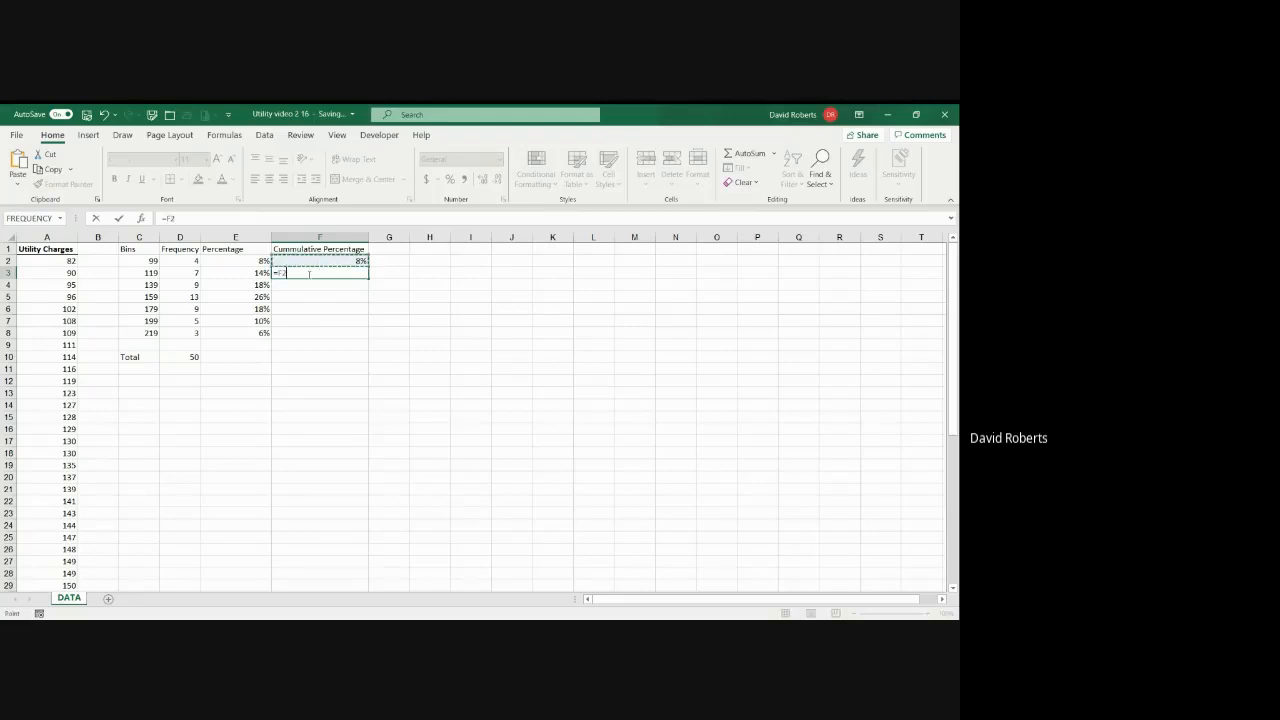
text(+)
click(261, 273)
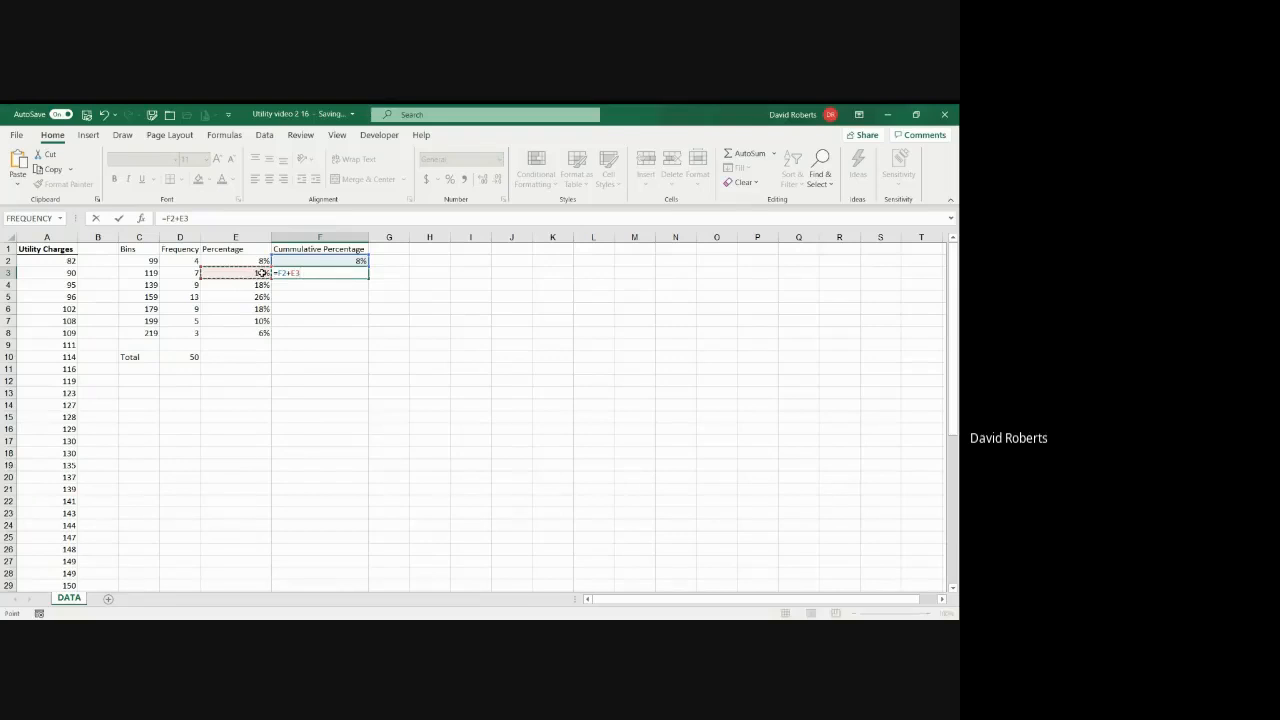
key(Return)
key(Up)
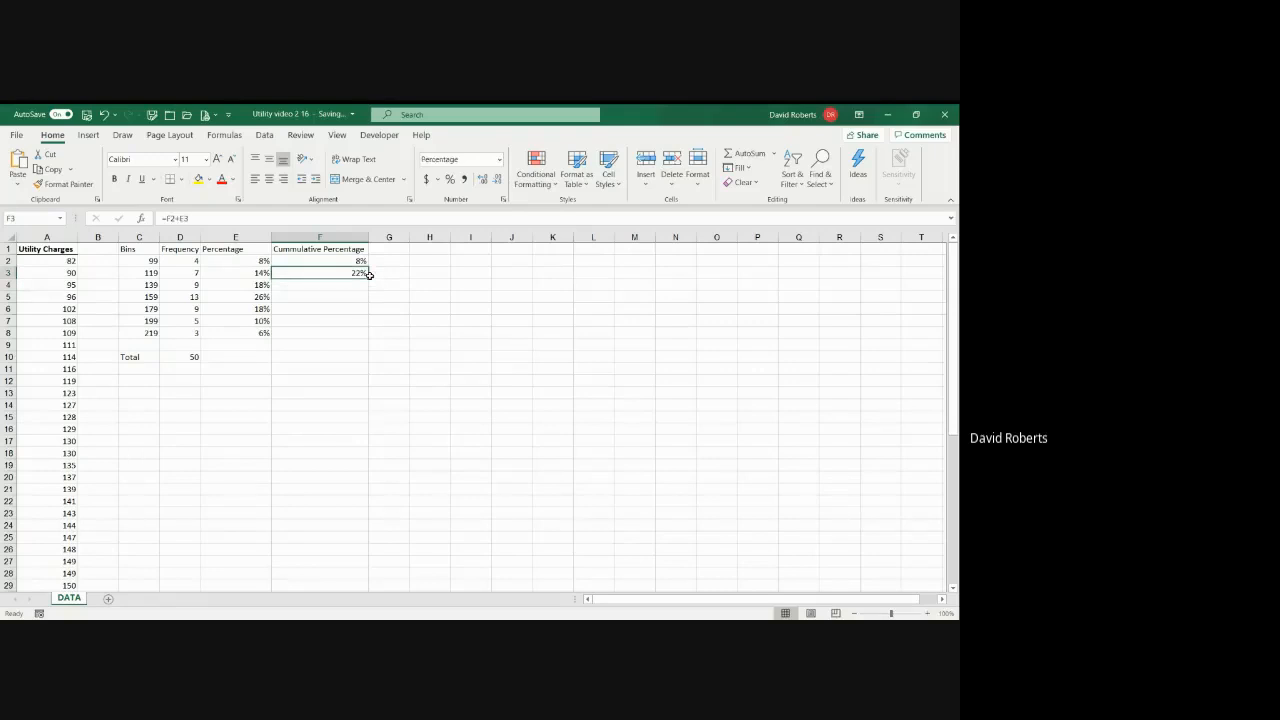
drag(369, 280, 363, 336)
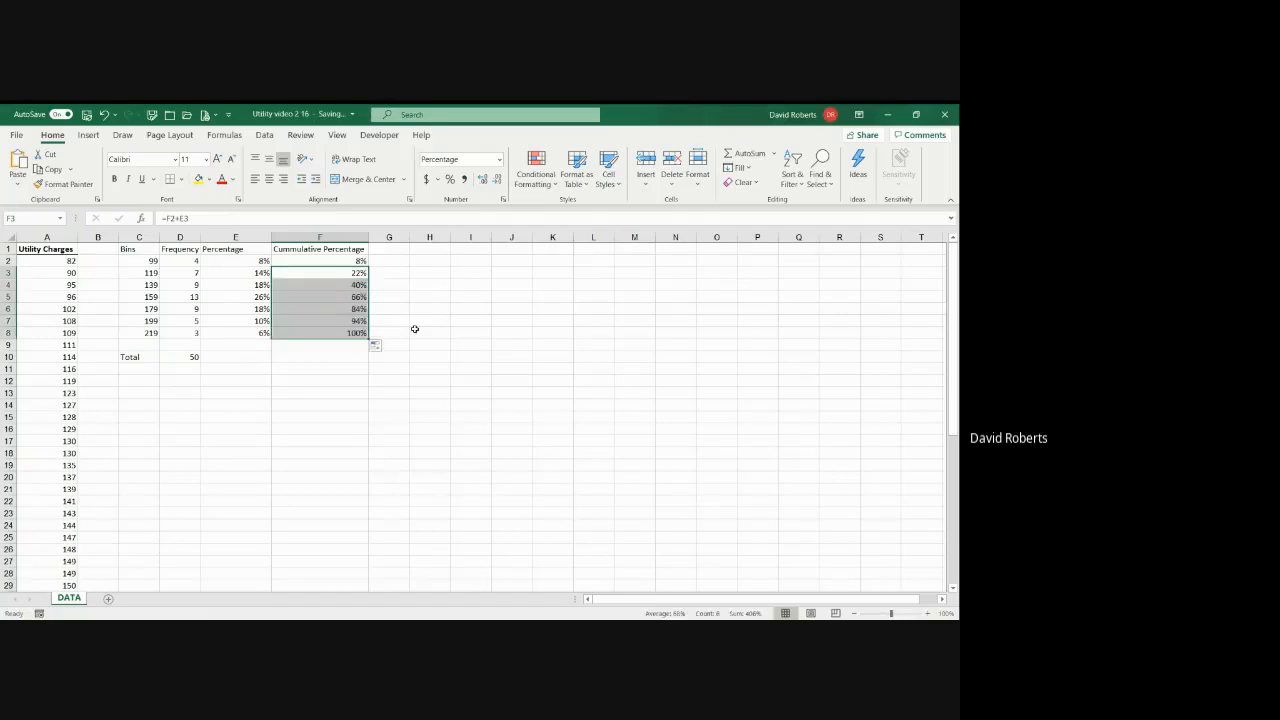
click(333, 334)
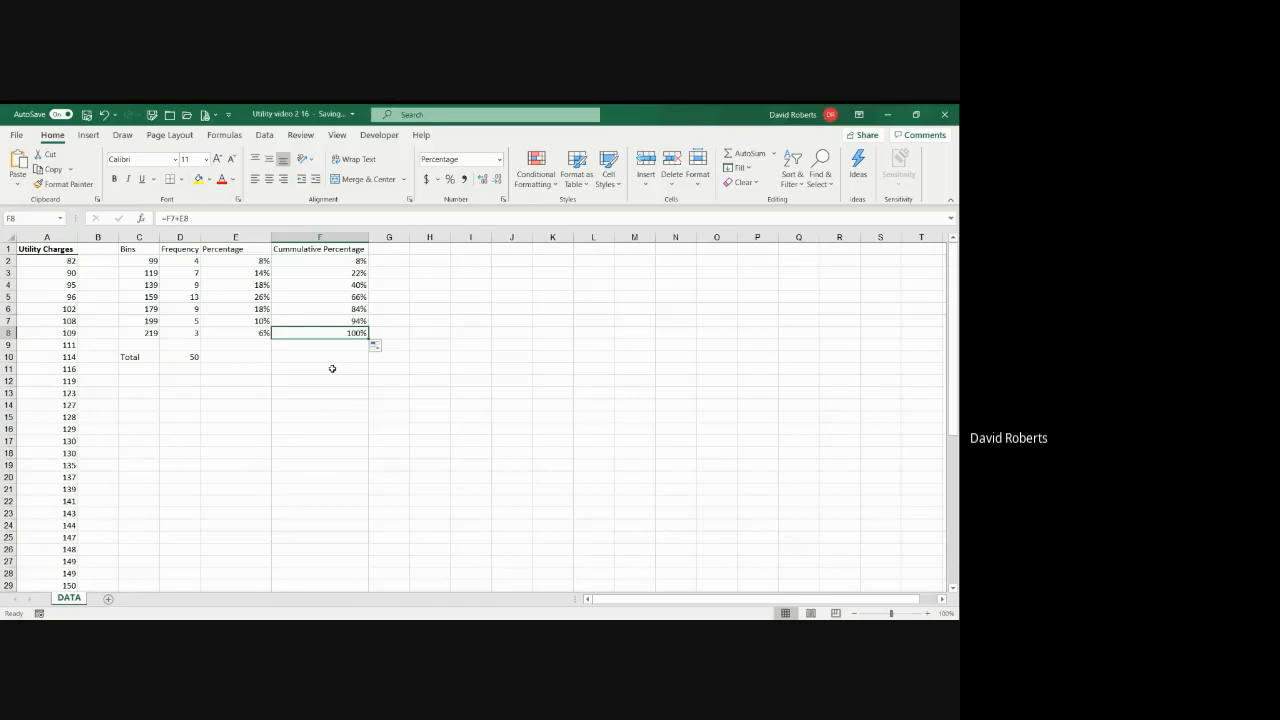
key(alt+Tab)
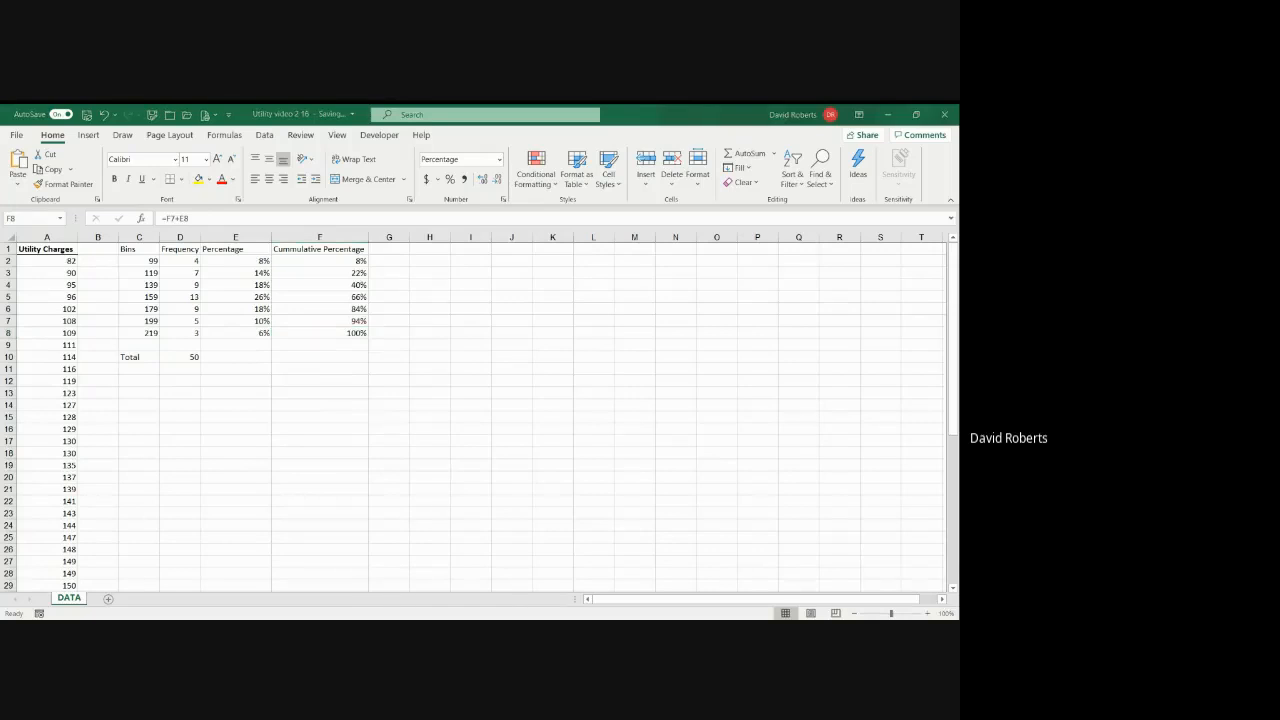